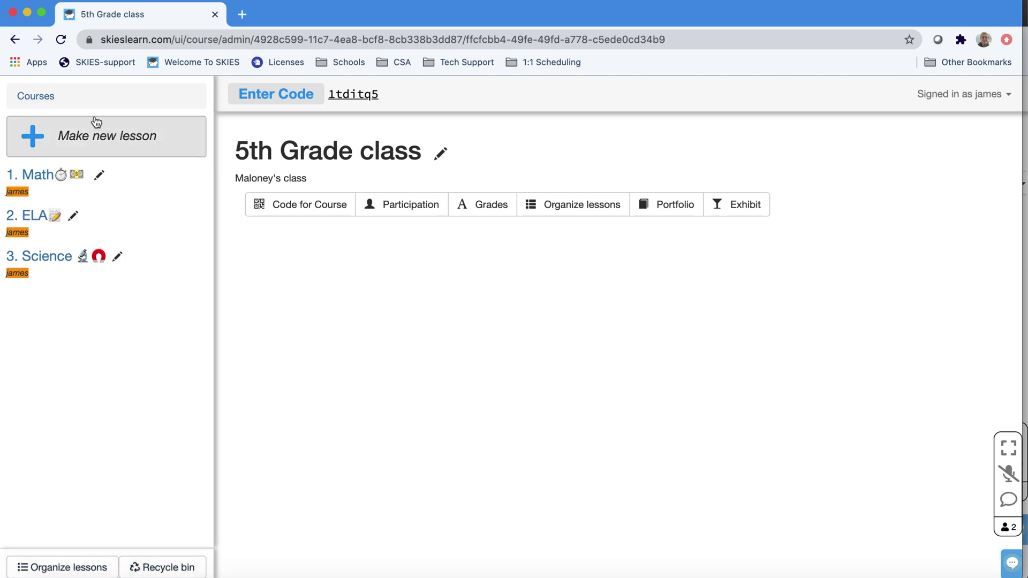
Look through the Teacher, Student and Public course lists, and open My class of the 5th Grade class course.
{"action": "left_click", "coordinate": [51, 99]}
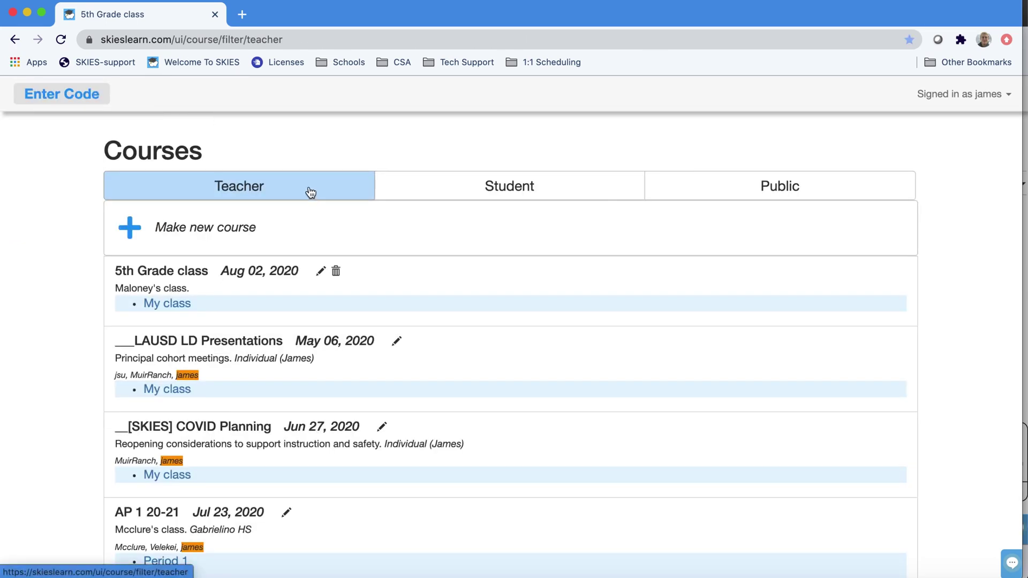
{"action": "left_click", "coordinate": [440, 183]}
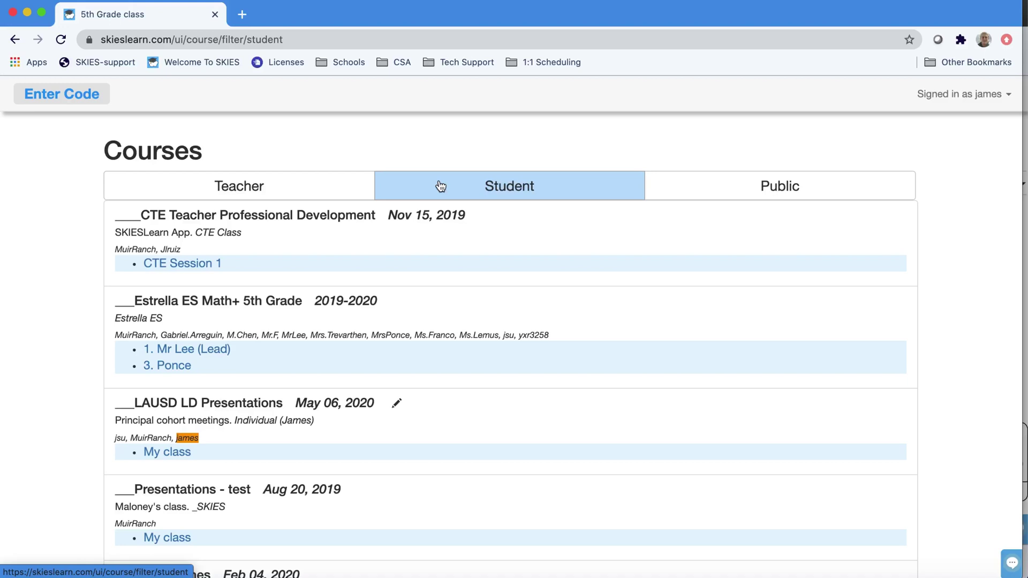
{"action": "left_click", "coordinate": [718, 187]}
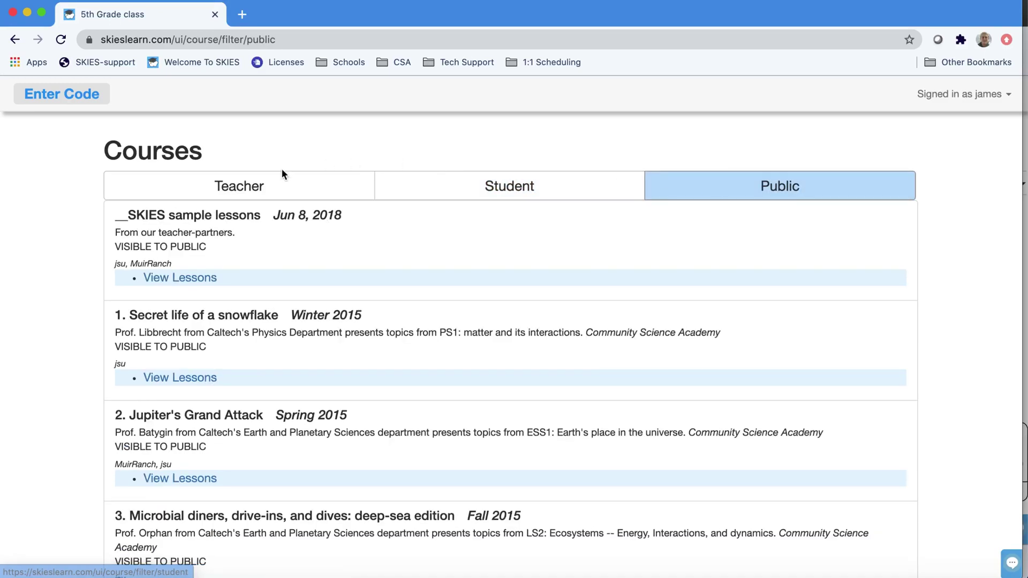
{"action": "left_click", "coordinate": [279, 189]}
{"action": "left_click", "coordinate": [159, 302]}
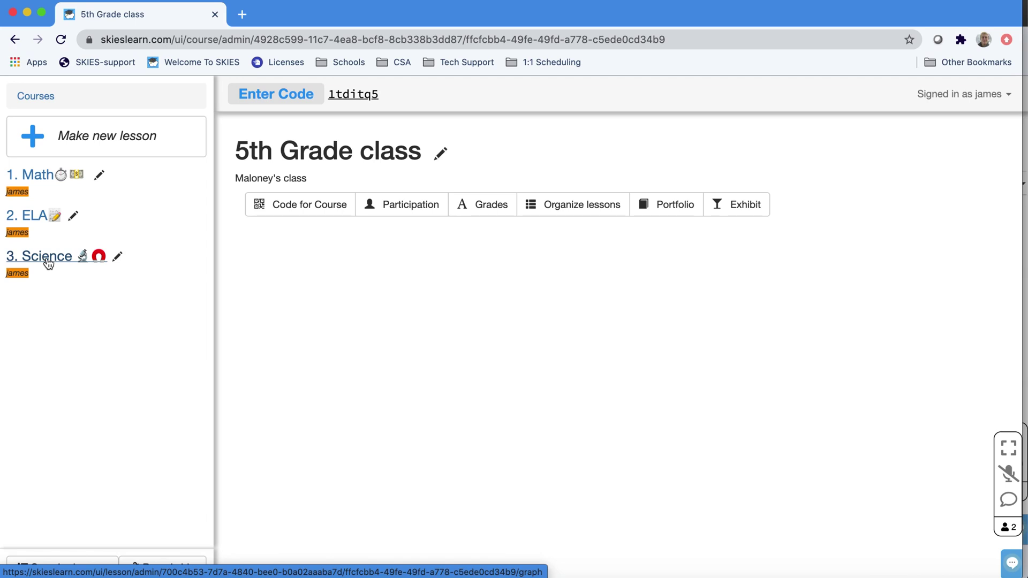
Review the Science lesson's title, extra information and emoji insertion option in its edit settings, and save the lesson.
{"action": "left_click", "coordinate": [117, 258]}
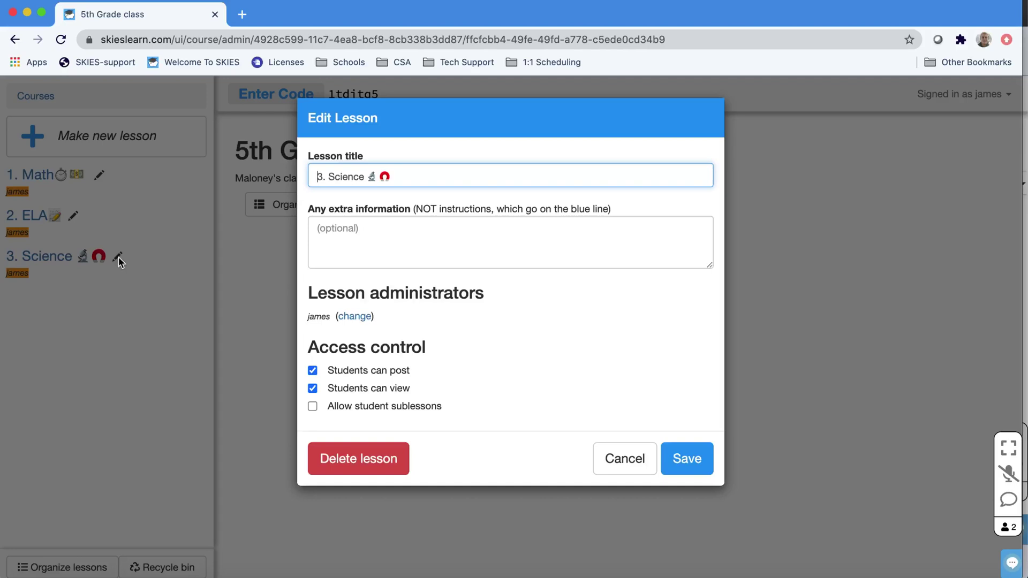
{"action": "left_click", "coordinate": [366, 229]}
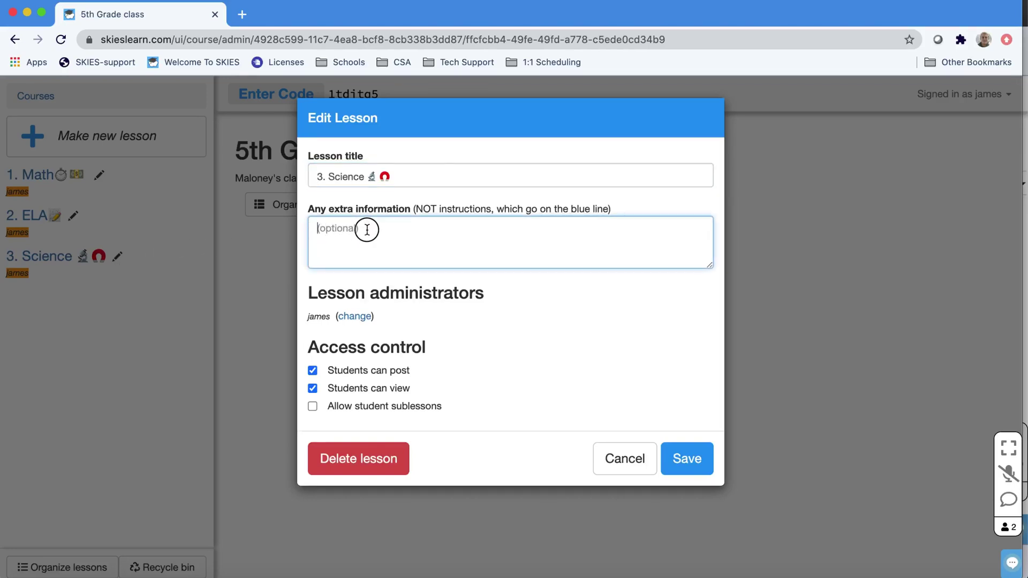
{"action": "left_click", "coordinate": [424, 173]}
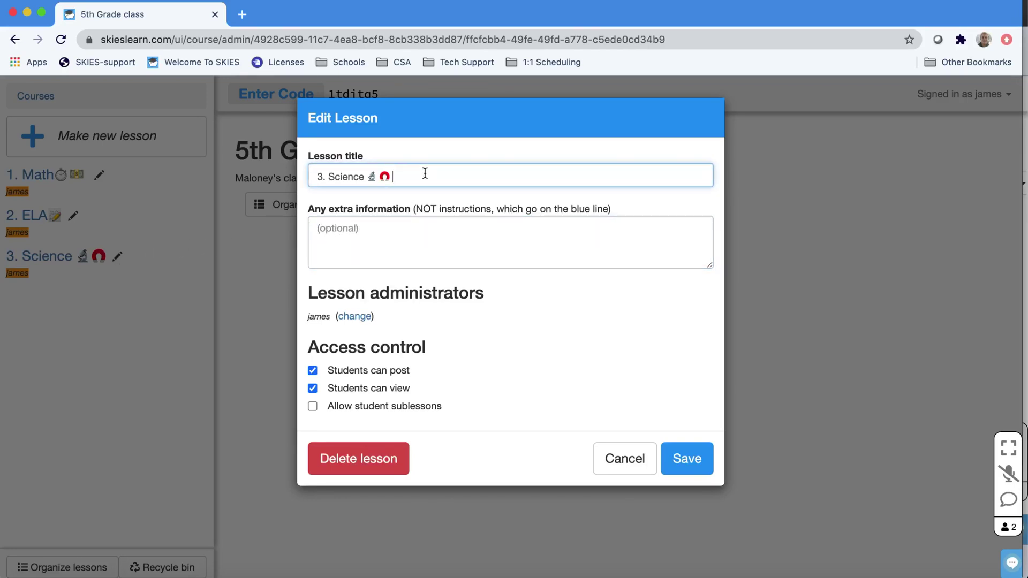
{"action": "right_click", "coordinate": [425, 173]}
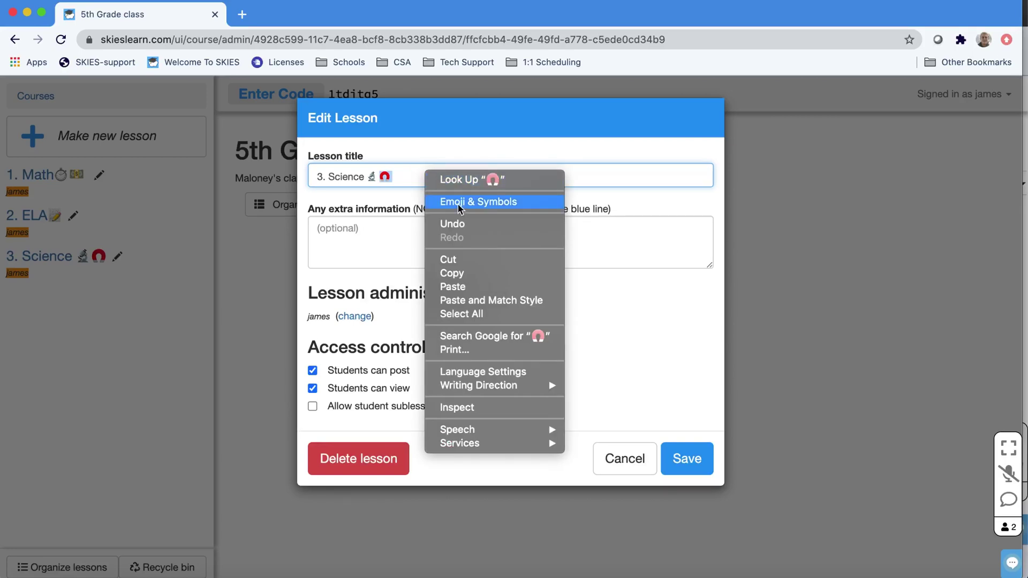
{"action": "key", "text": "Escape"}
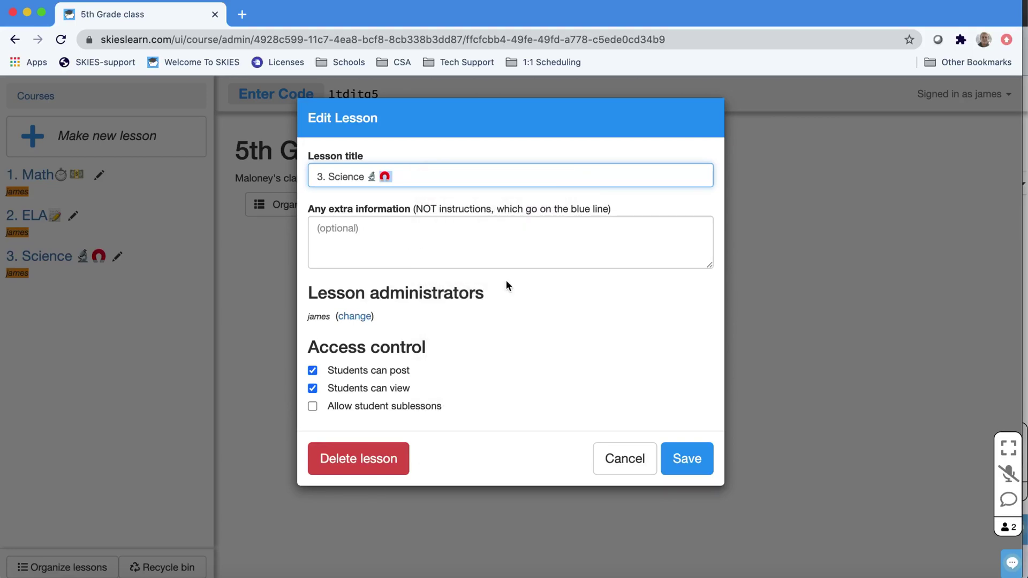
{"action": "left_click", "coordinate": [678, 451]}
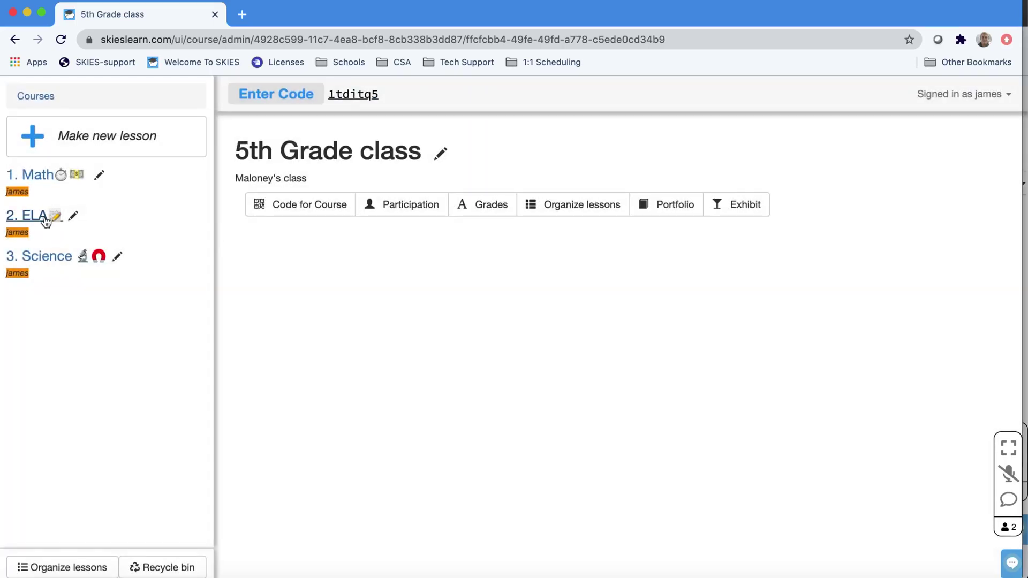
Open the Science lesson, review the student access settings of its sublesson Lesson 2, and save the sublesson.
{"action": "left_click", "coordinate": [37, 259]}
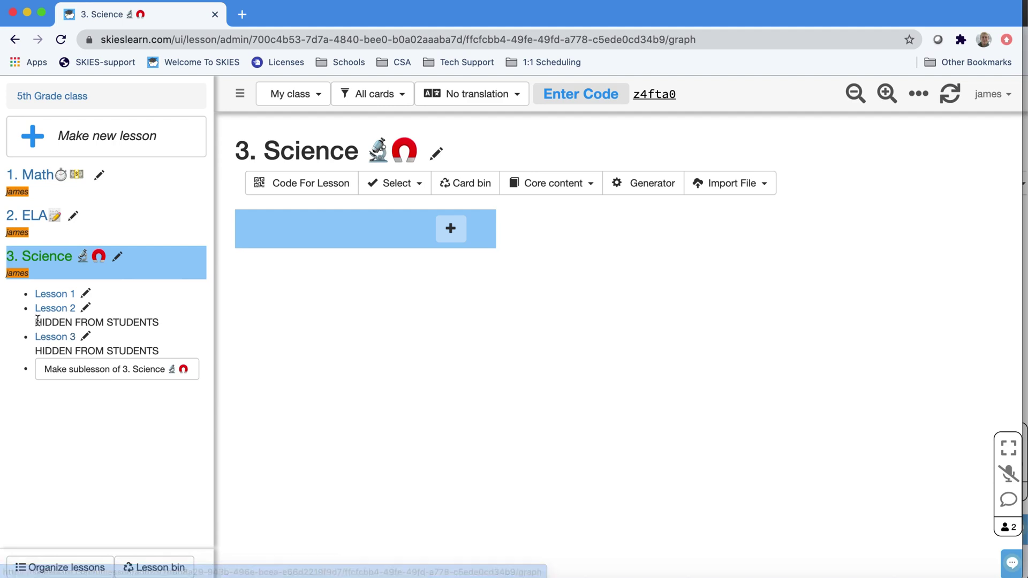
{"action": "left_click_drag", "start_coordinate": [35, 322], "coordinate": [166, 327]}
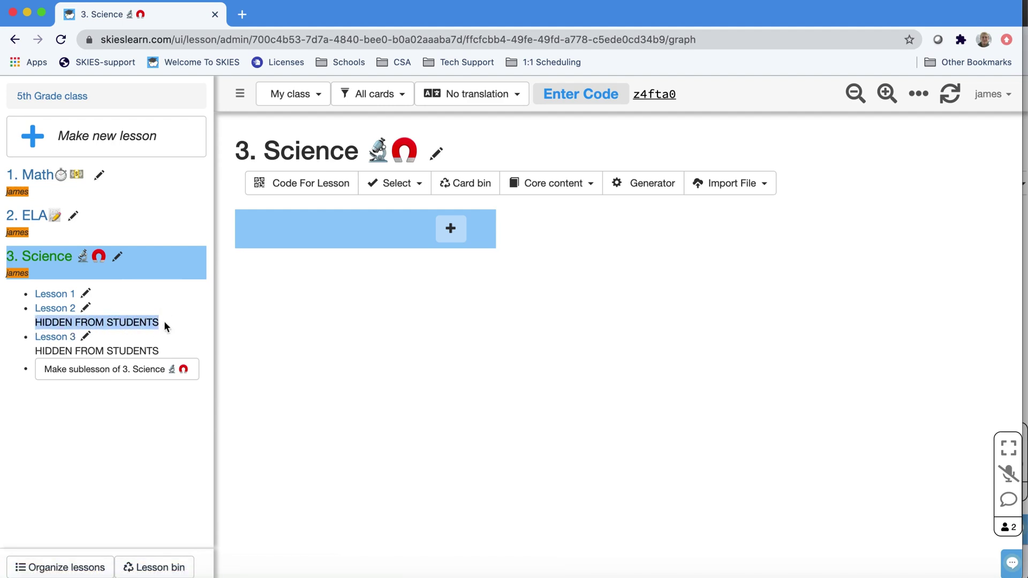
{"action": "left_click", "coordinate": [87, 309]}
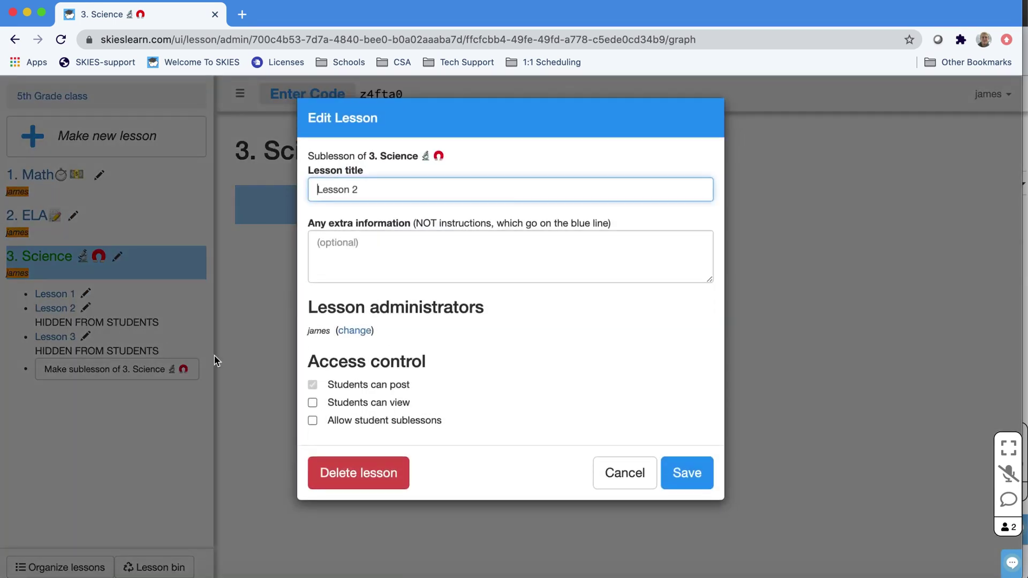
{"action": "left_click", "coordinate": [313, 403]}
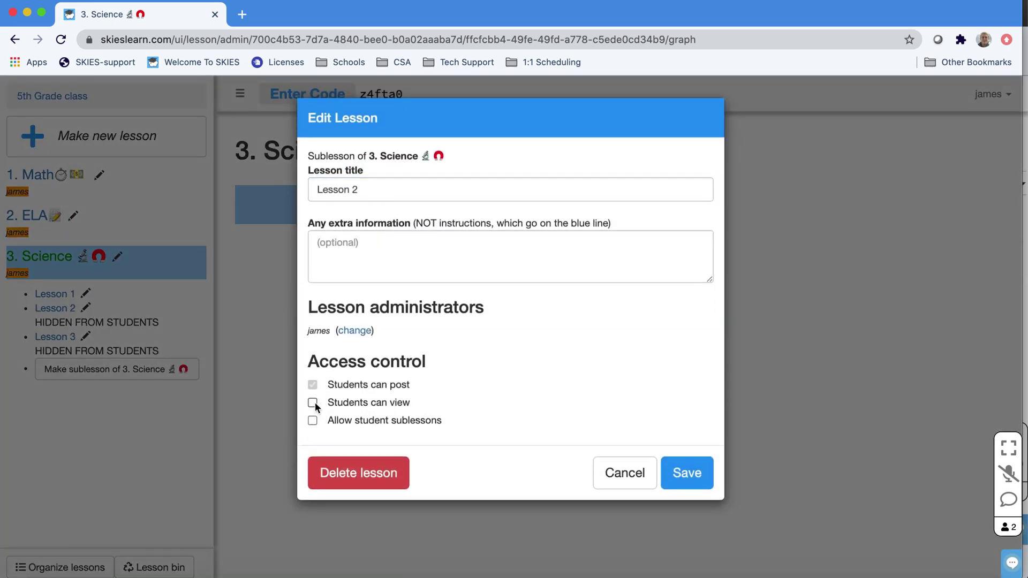
{"action": "left_click", "coordinate": [712, 484]}
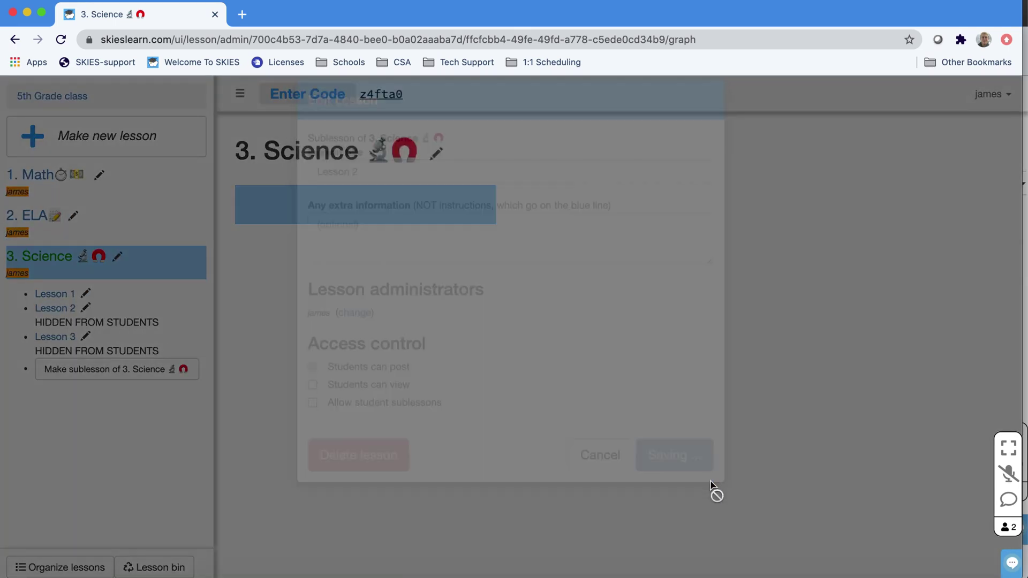
Open the Science sublesson Lesson 1 and collapse the lesson list to give the card area the full width.
{"action": "left_click", "coordinate": [56, 293]}
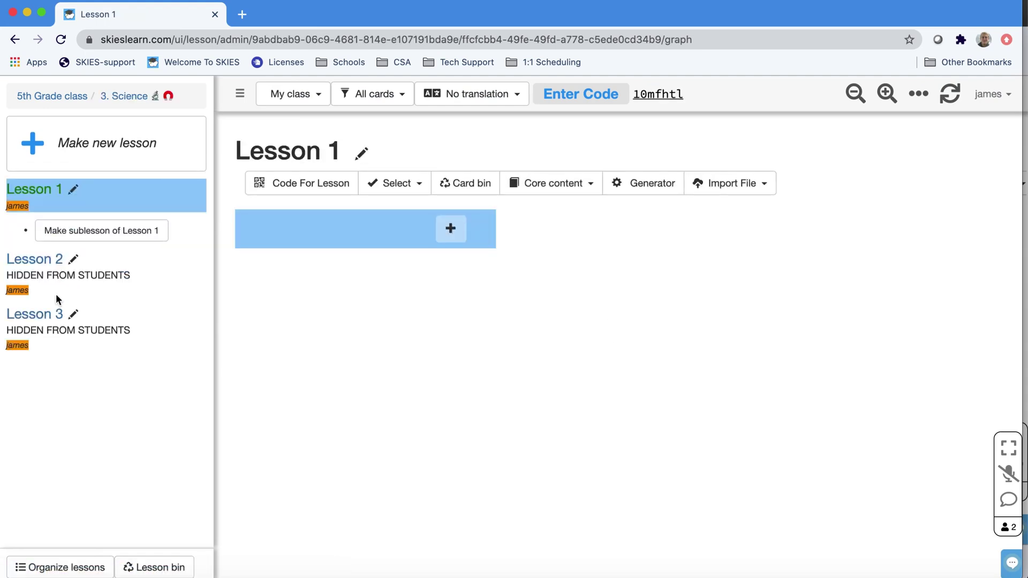
{"action": "left_click", "coordinate": [240, 100]}
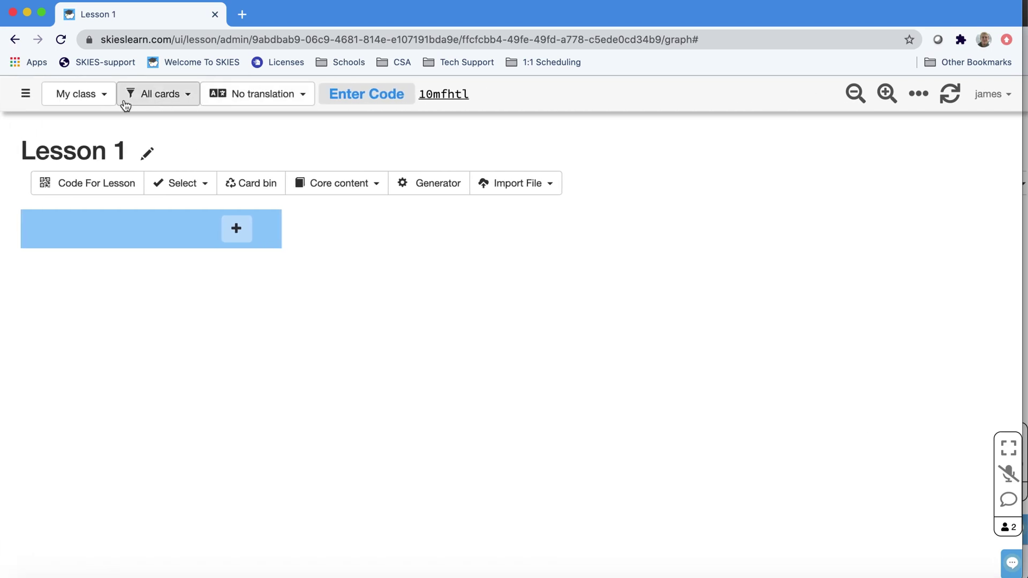
{"action": "left_click", "coordinate": [39, 101]}
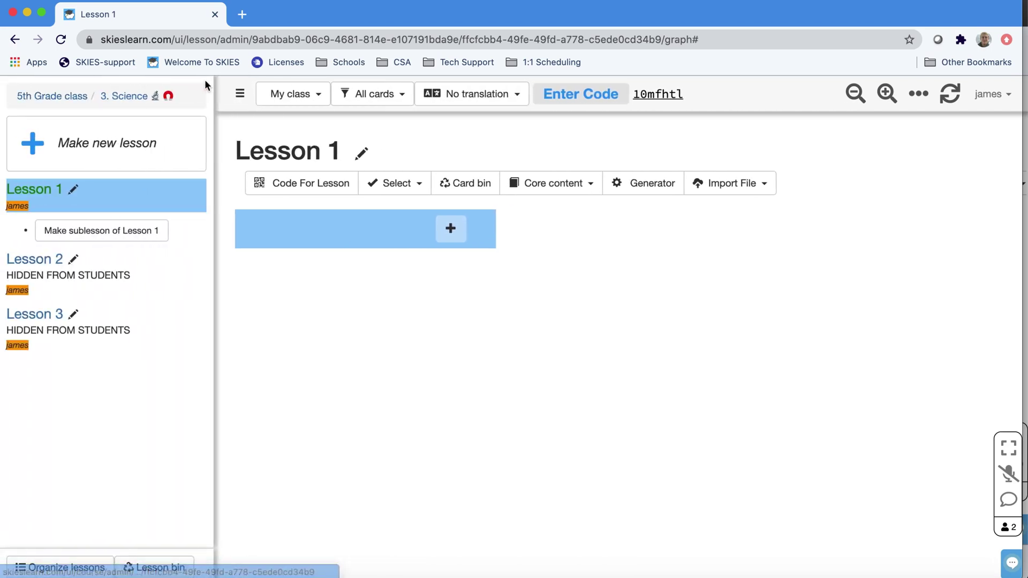
{"action": "left_click", "coordinate": [236, 96]}
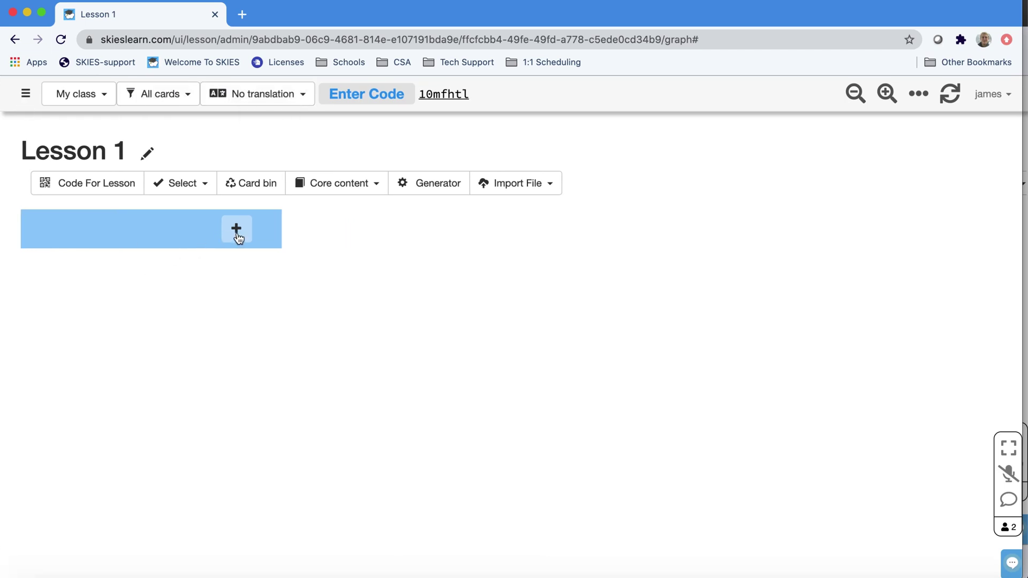
Import the MP4 video Students-working_90min.mp4 from the Tutorials folder into a new card of Lesson 1.
{"action": "scroll", "coordinate": [389, 306], "scroll_direction": "down", "scroll_amount": 1}
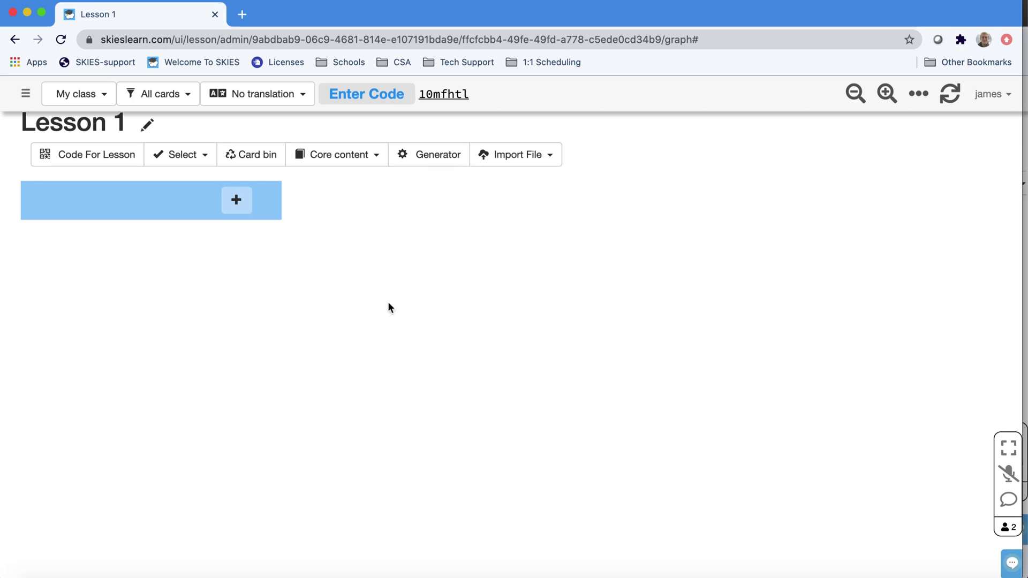
{"action": "left_click", "coordinate": [551, 155]}
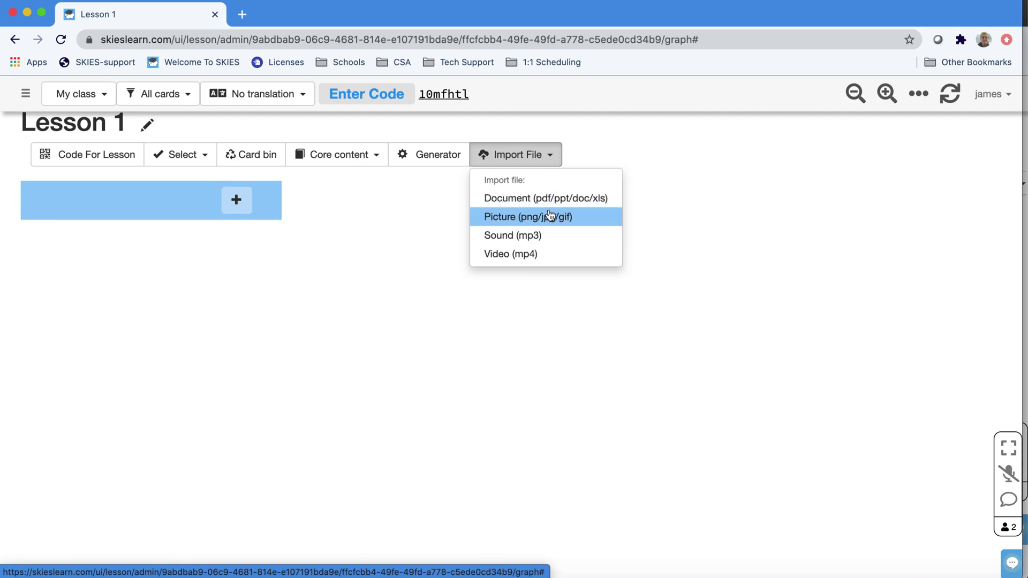
{"action": "left_click", "coordinate": [551, 254]}
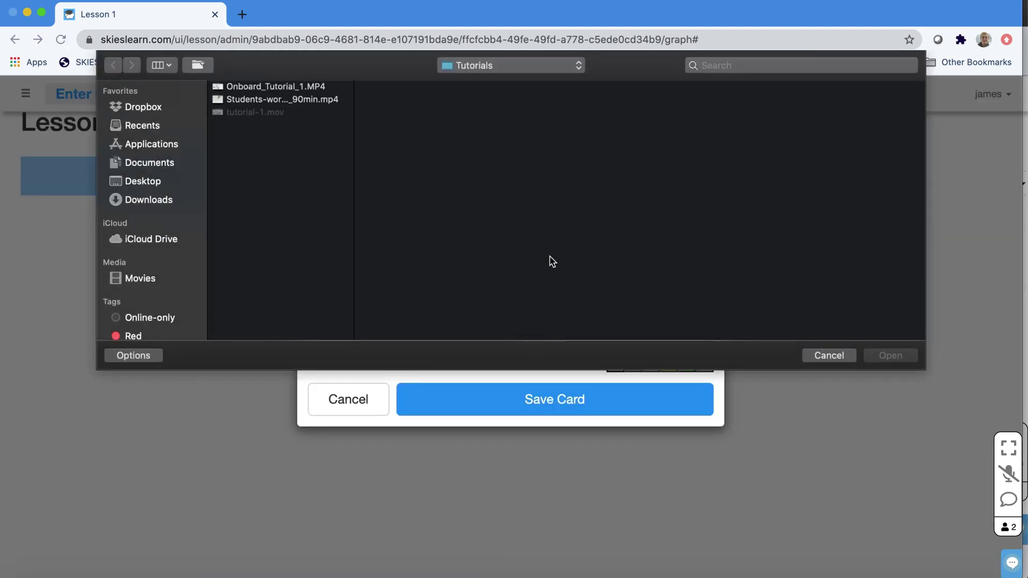
{"action": "left_click", "coordinate": [315, 102]}
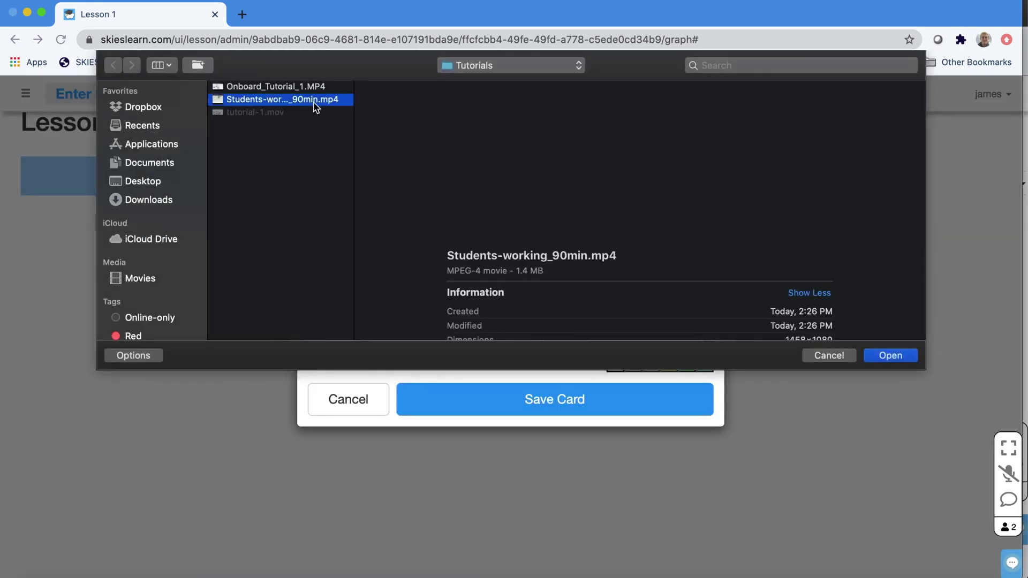
{"action": "left_click", "coordinate": [889, 355]}
Preview the imported video in the new card and save the card as public.
{"action": "scroll", "coordinate": [590, 420], "scroll_direction": "down", "scroll_amount": 2}
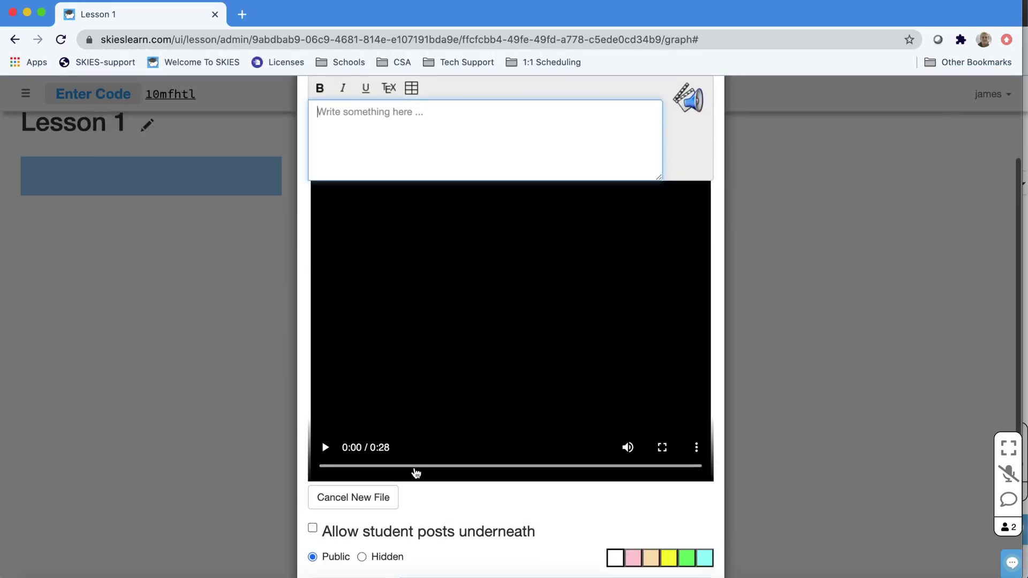
{"action": "left_click", "coordinate": [324, 448]}
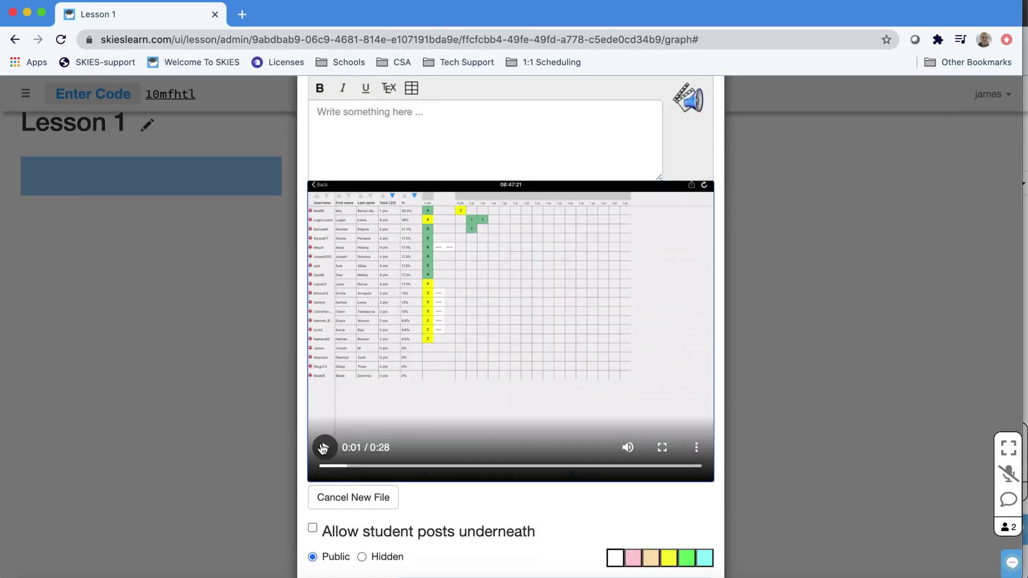
{"action": "scroll", "coordinate": [441, 417], "scroll_direction": "down", "scroll_amount": 1}
{"action": "left_click", "coordinate": [465, 527]}
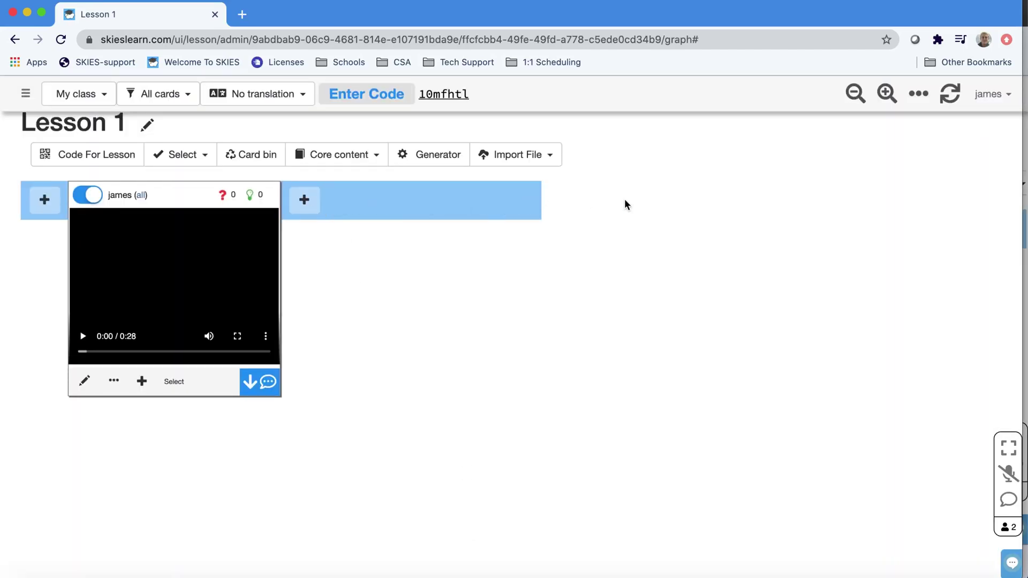
Add a second card after the first video card by importing the video file Students-working_90min.mp4, and save it.
{"action": "left_click", "coordinate": [518, 154]}
{"action": "left_click", "coordinate": [519, 154]}
{"action": "left_click", "coordinate": [304, 200]}
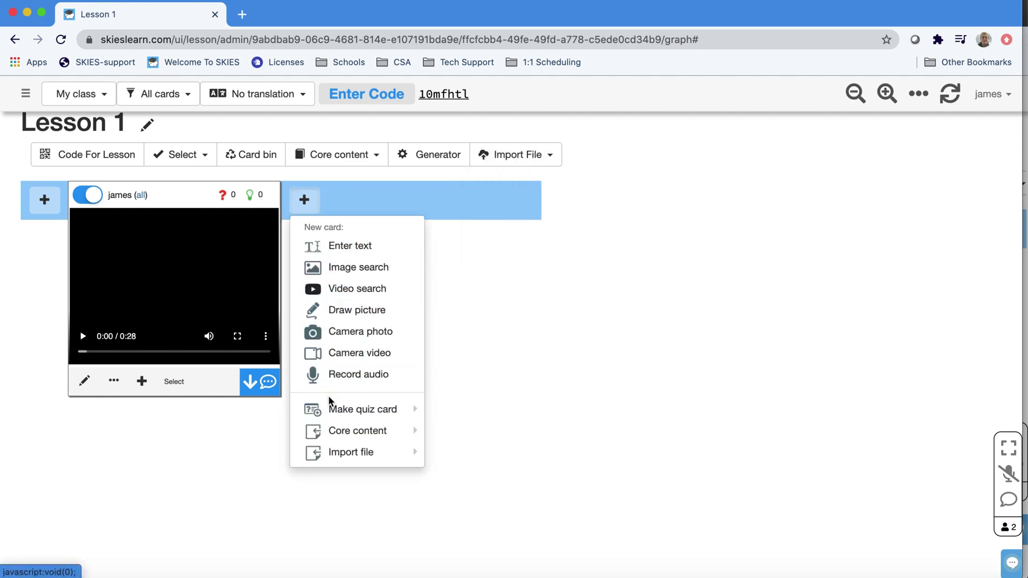
{"action": "mouse_move", "coordinate": [353, 453]}
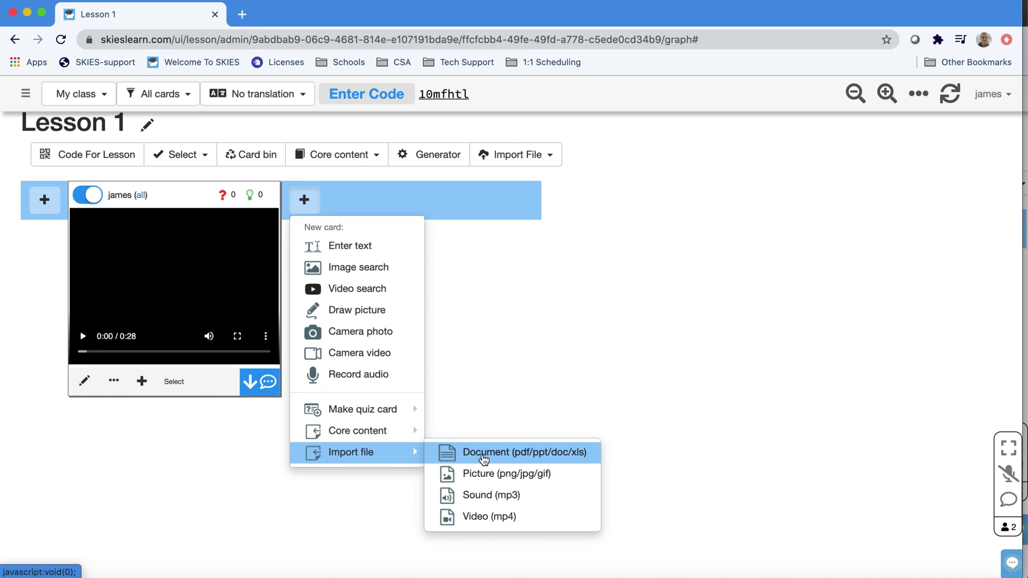
{"action": "left_click", "coordinate": [486, 514]}
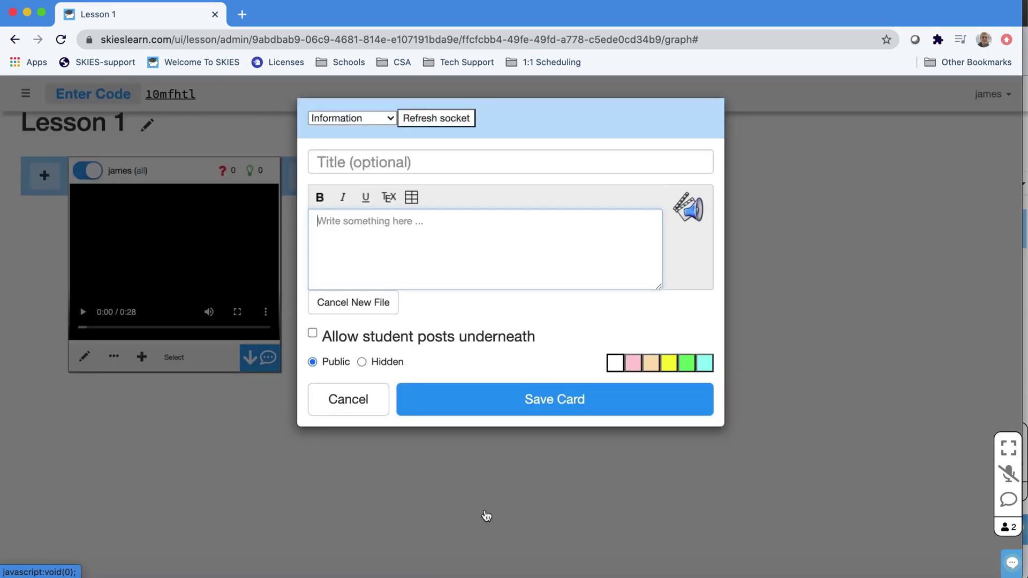
{"action": "double_click", "coordinate": [322, 104]}
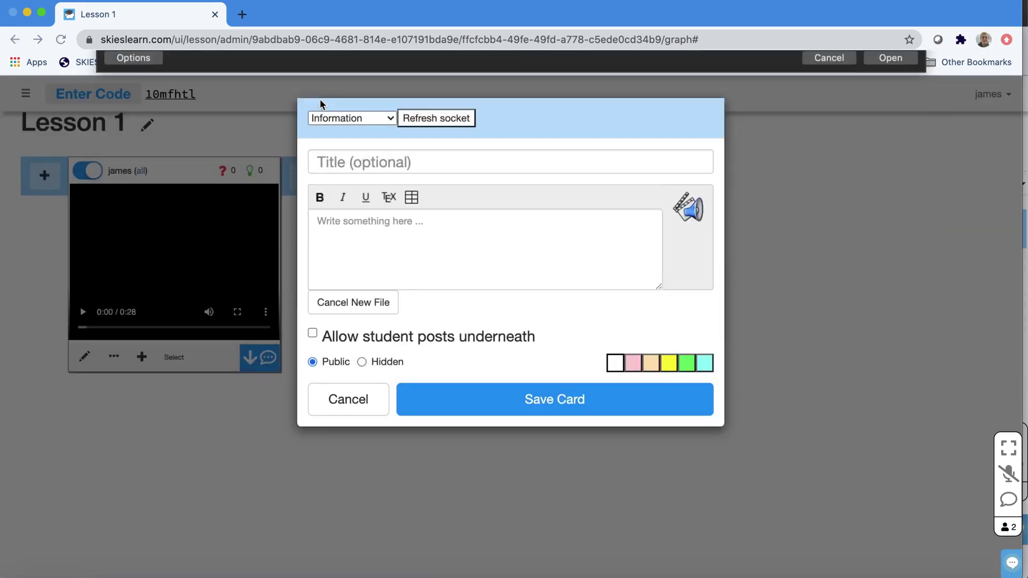
{"action": "scroll", "coordinate": [455, 428], "scroll_direction": "down", "scroll_amount": 5}
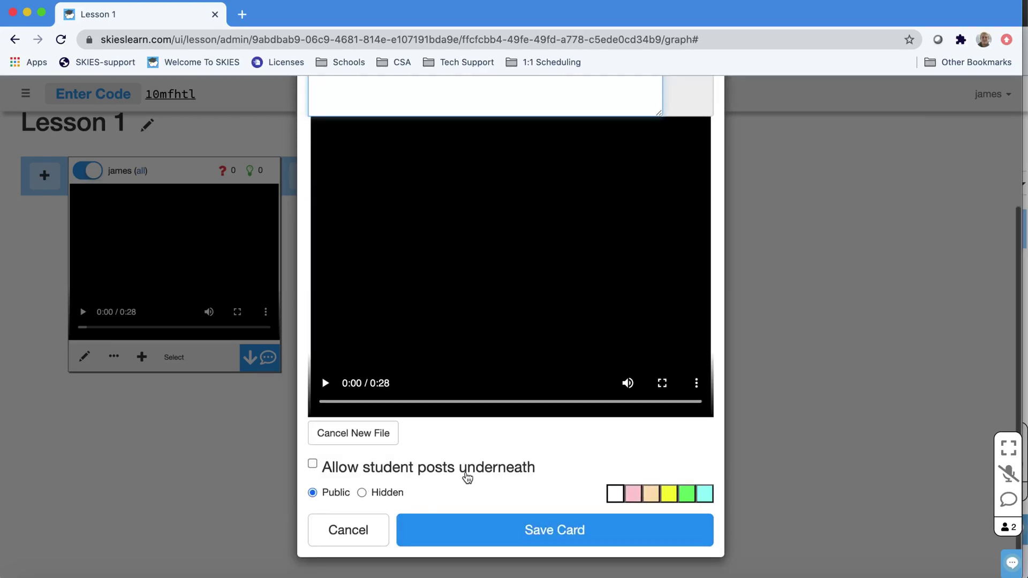
{"action": "left_click", "coordinate": [487, 524]}
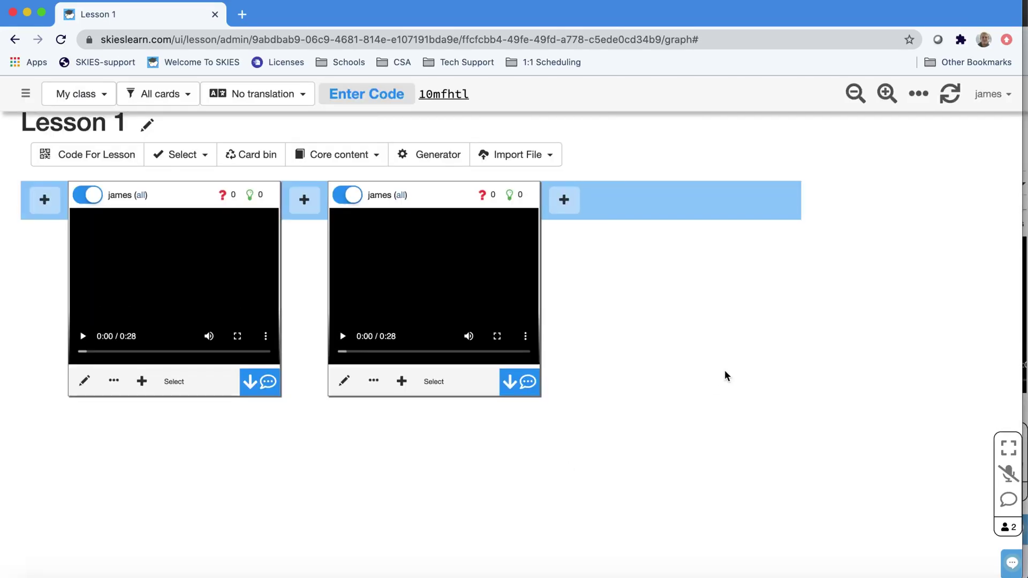
Switch to Finder and drop Students-working_90min.mp4 from the Tutorials folder directly into Lesson 1 as a third video card.
{"action": "key", "text": "super+Tab"}
{"action": "key", "text": "super+Tab"}
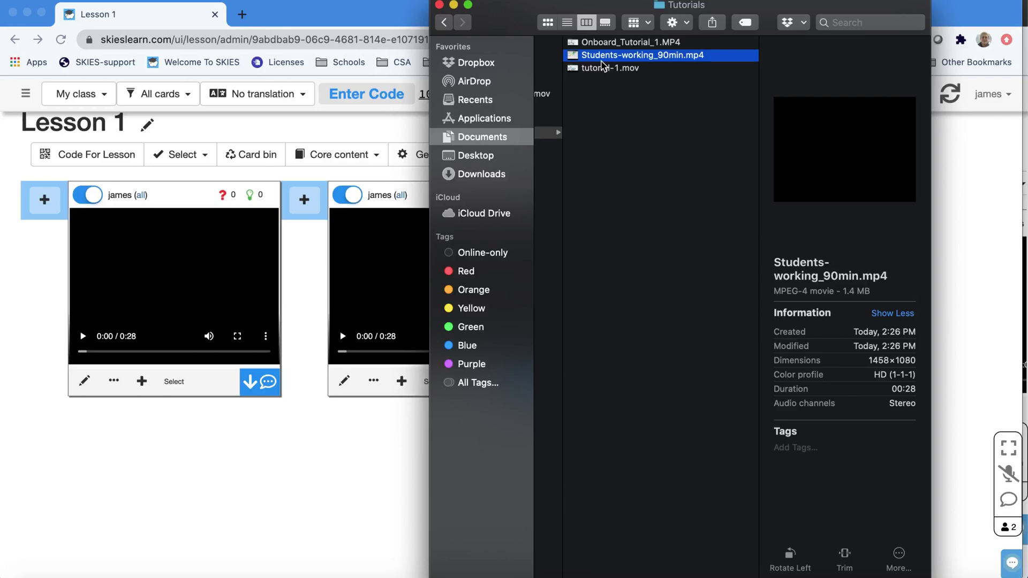
{"action": "left_click", "coordinate": [603, 68]}
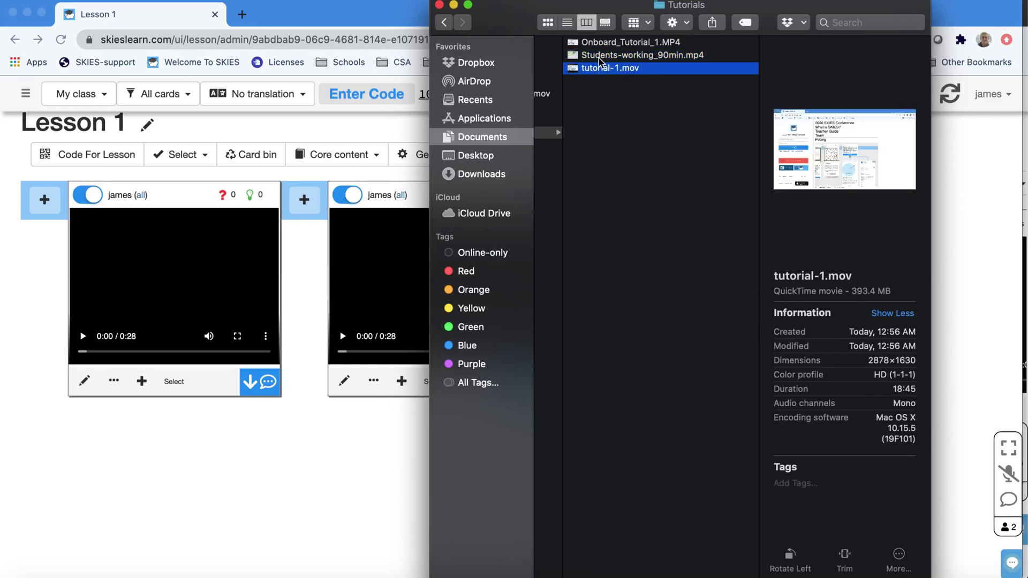
{"action": "left_click", "coordinate": [599, 56]}
{"action": "left_click_drag", "start_coordinate": [599, 56], "coordinate": [317, 286]}
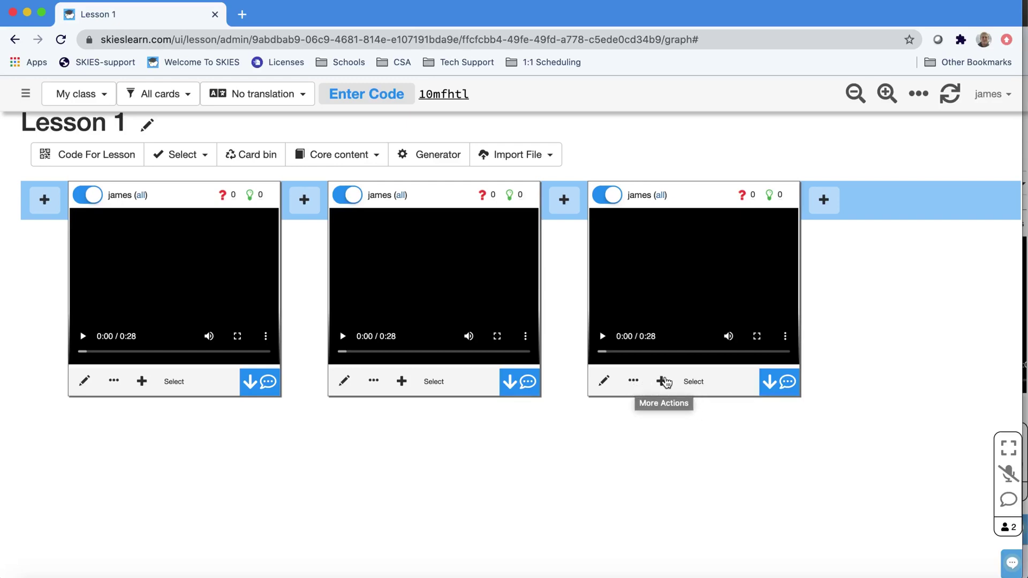
Delete the second and third video cards from Lesson 1 together, keeping only the first video card.
{"action": "left_click", "coordinate": [632, 384]}
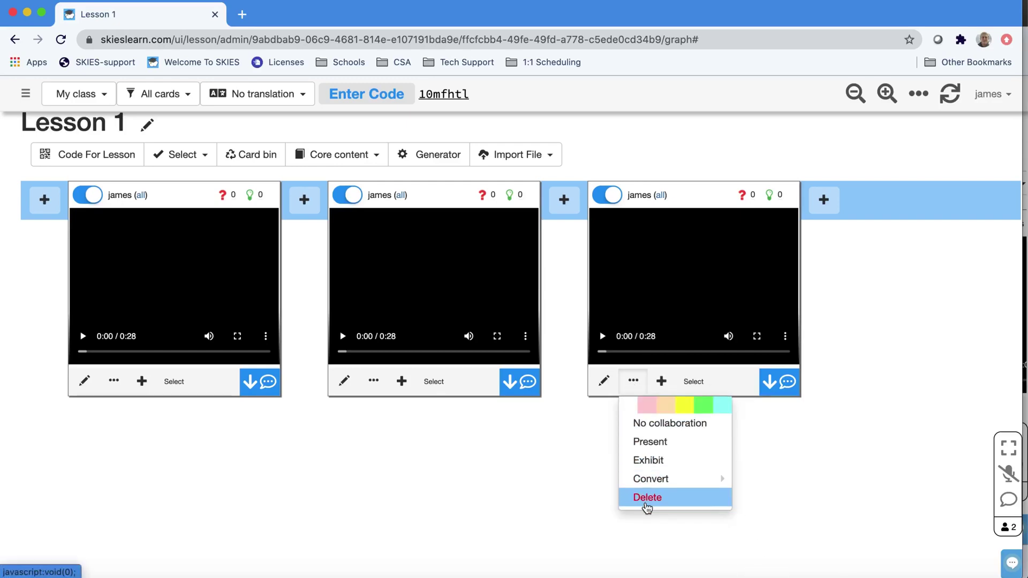
{"action": "left_click", "coordinate": [693, 382]}
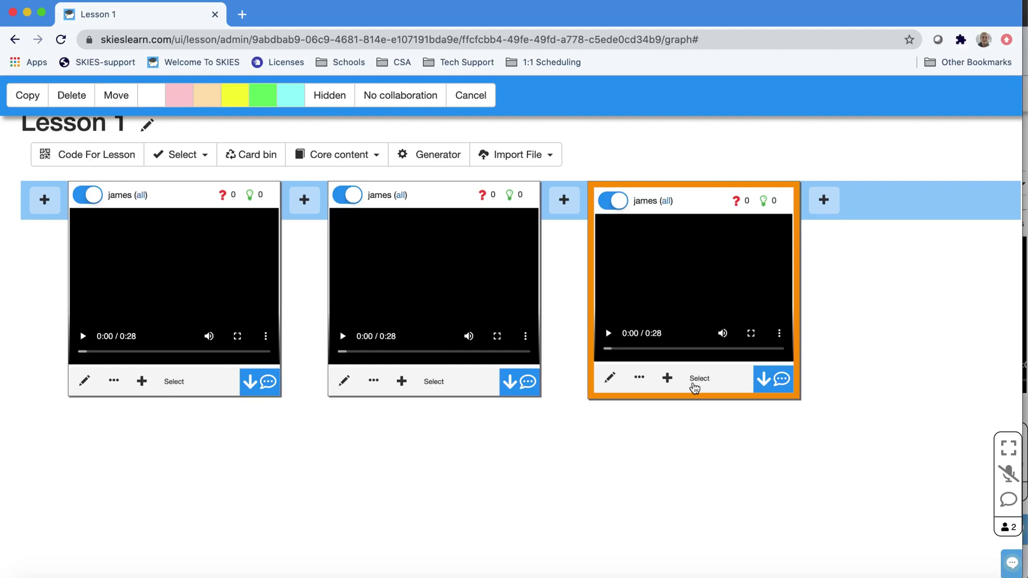
{"action": "left_click", "coordinate": [436, 380]}
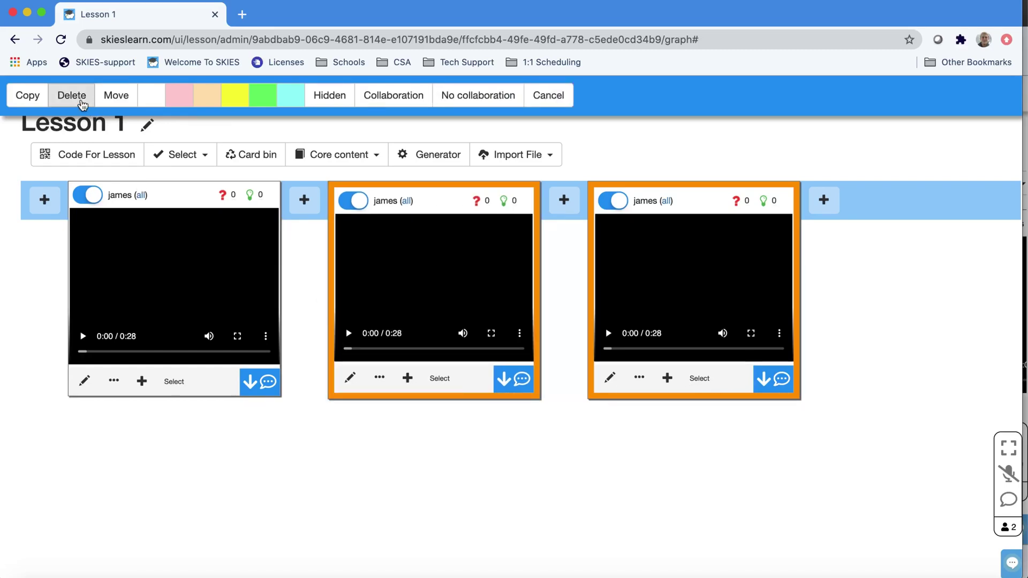
{"action": "left_click", "coordinate": [78, 99]}
{"action": "left_click", "coordinate": [592, 207]}
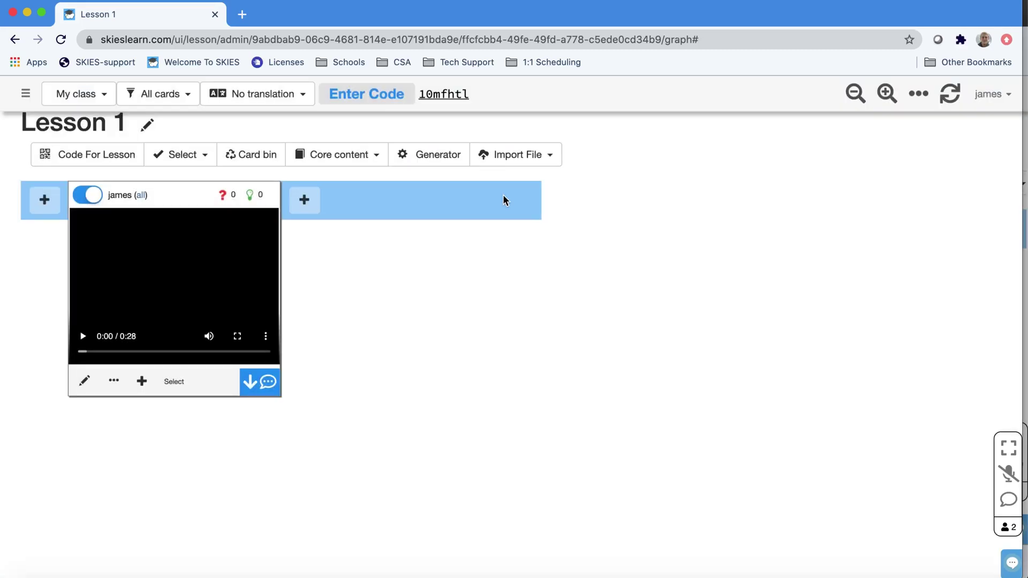
Hide the remaining video card and make it visible to all again.
{"action": "left_click", "coordinate": [92, 199]}
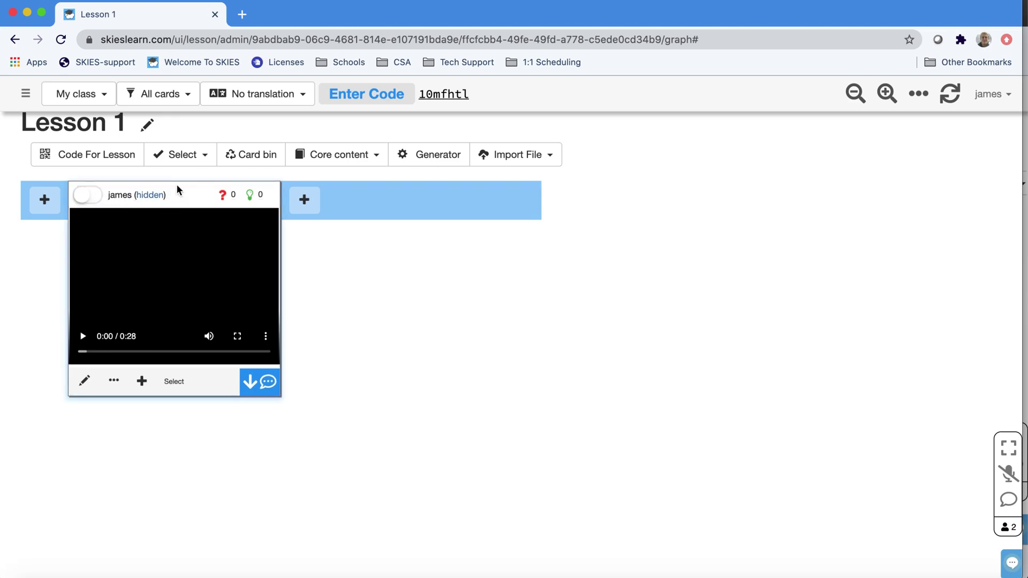
{"action": "left_click", "coordinate": [89, 196]}
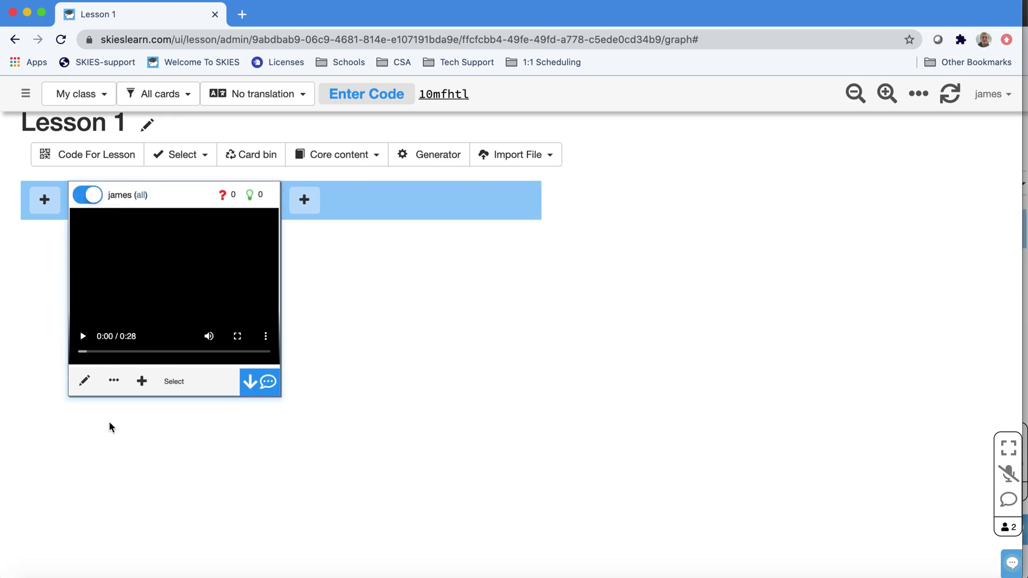
Add the text "Please add your questions about the video to the next card." to the video card and save it.
{"action": "left_click", "coordinate": [84, 382]}
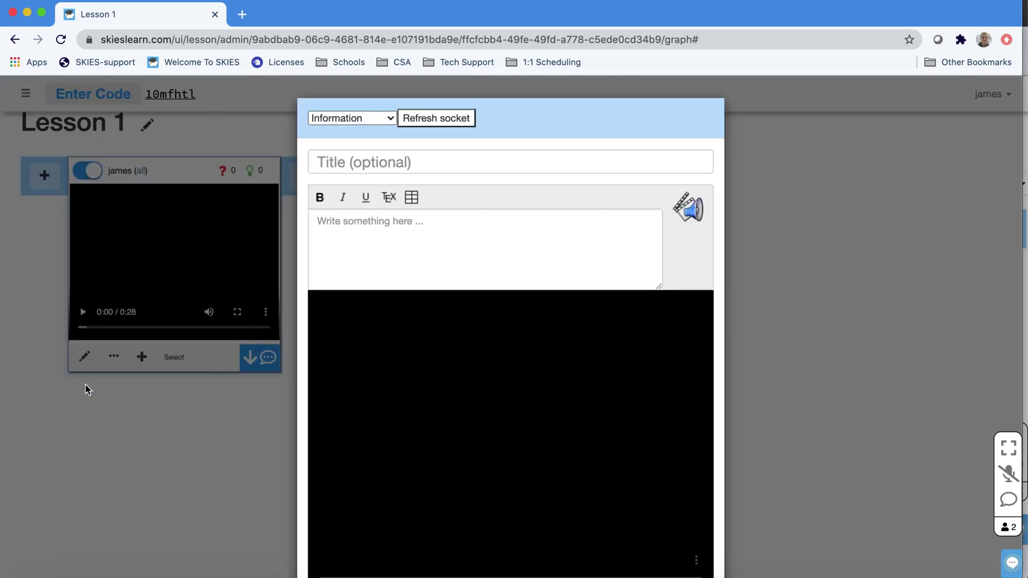
{"action": "left_click", "coordinate": [433, 228]}
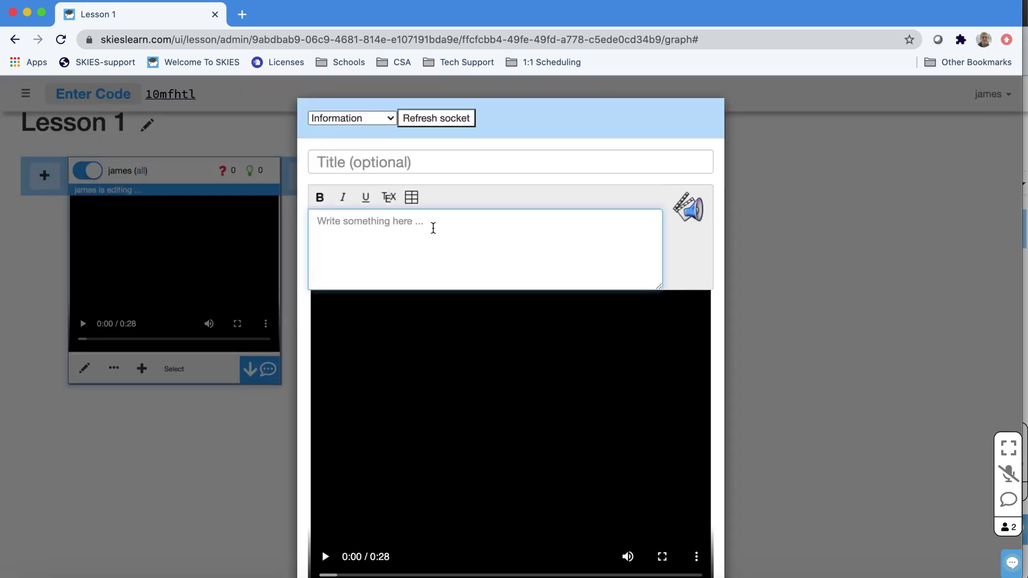
{"action": "type", "text": "Please a"}
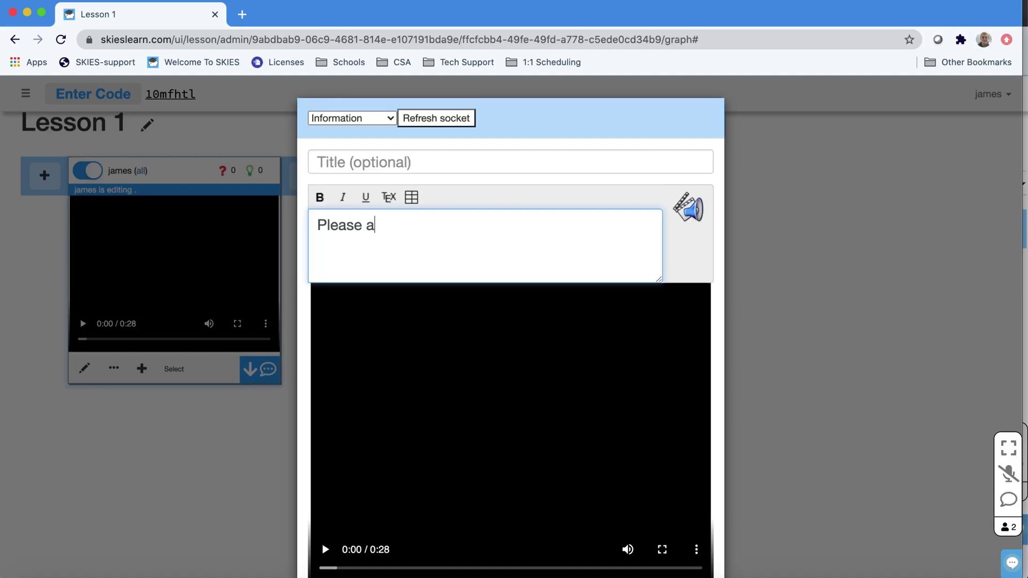
{"action": "type", "text": "dd your questions about the video "}
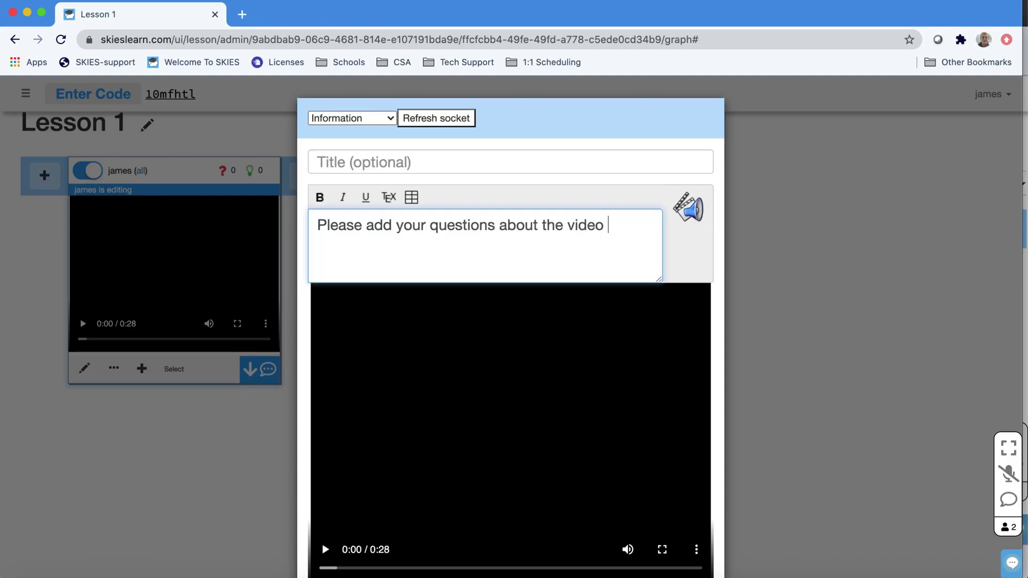
{"action": "type", "text": "to the next card."}
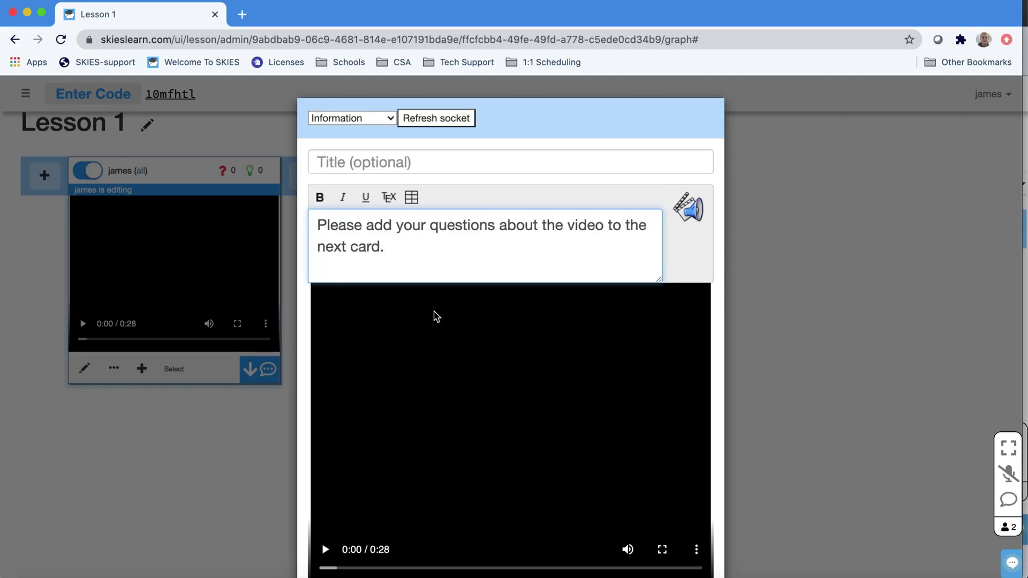
{"action": "scroll", "coordinate": [434, 315], "scroll_direction": "down", "scroll_amount": 3}
{"action": "left_click", "coordinate": [501, 537]}
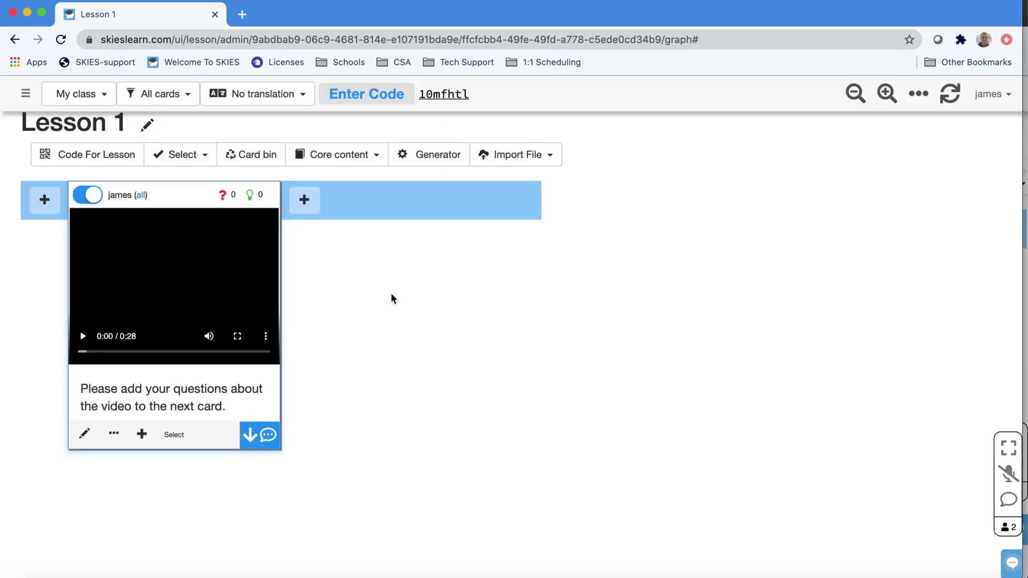
Create a public text card after the video card reading "What are the questions you had about the video?" and save it.
{"action": "left_click", "coordinate": [304, 201]}
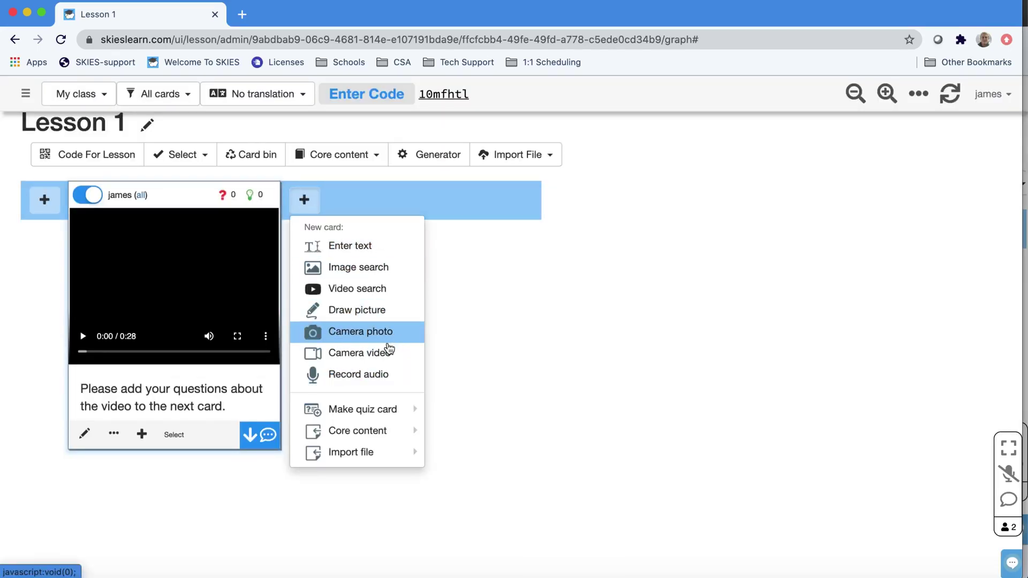
{"action": "left_click", "coordinate": [391, 256]}
{"action": "type", "text": "Wha"}
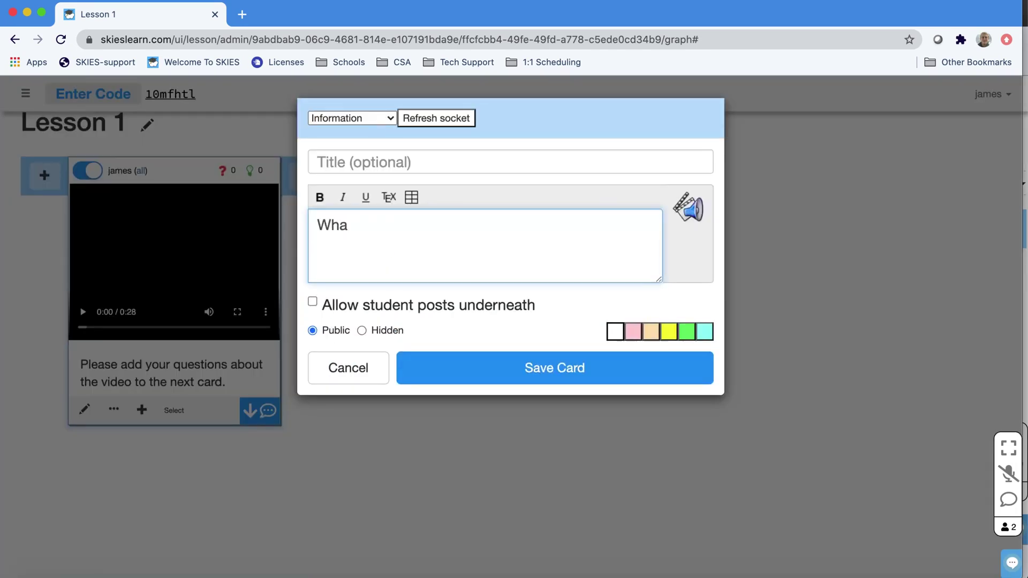
{"action": "type", "text": "t are the questions you had about the video?"}
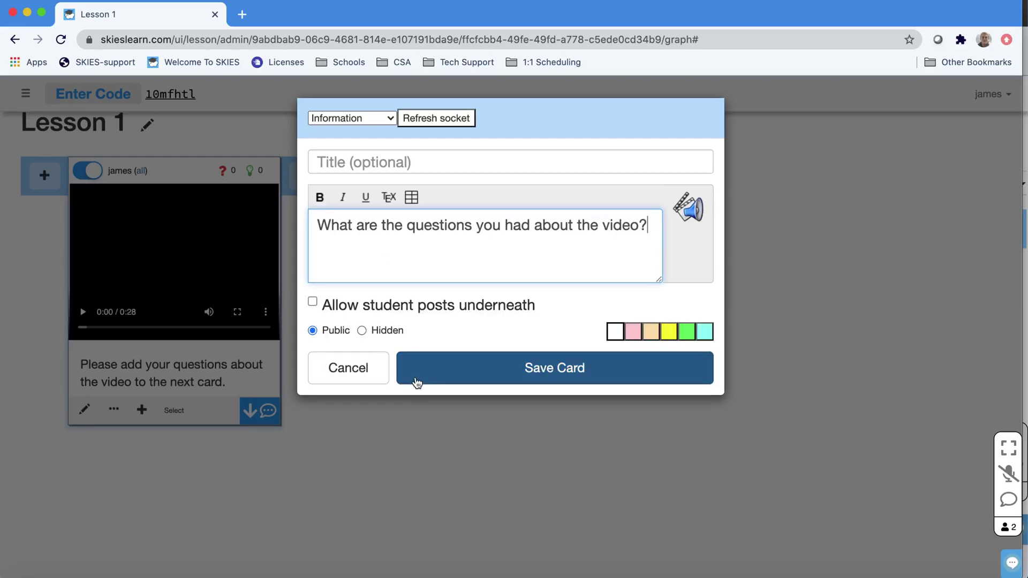
{"action": "triple_click", "coordinate": [527, 304]}
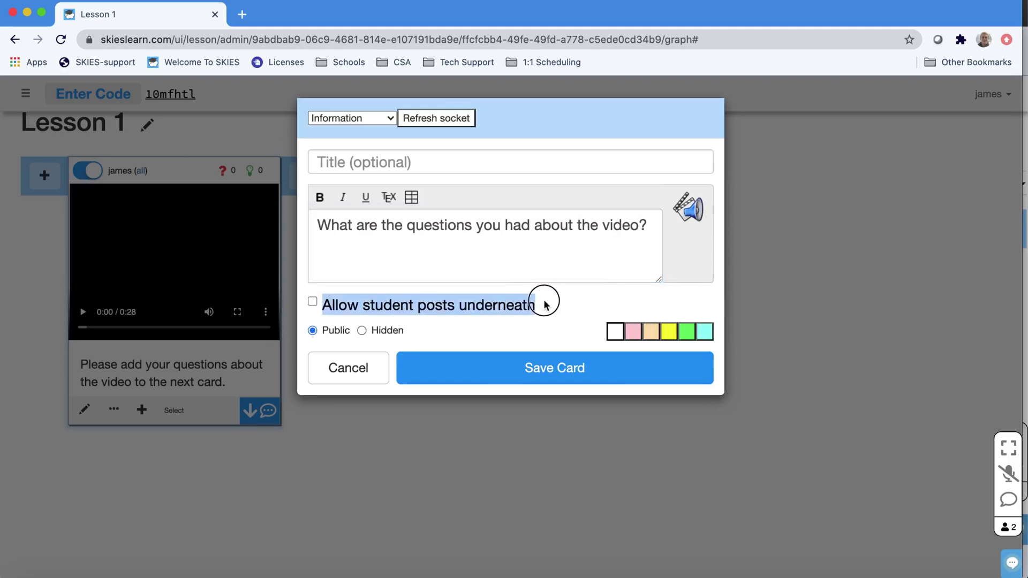
{"action": "left_click", "coordinate": [541, 366]}
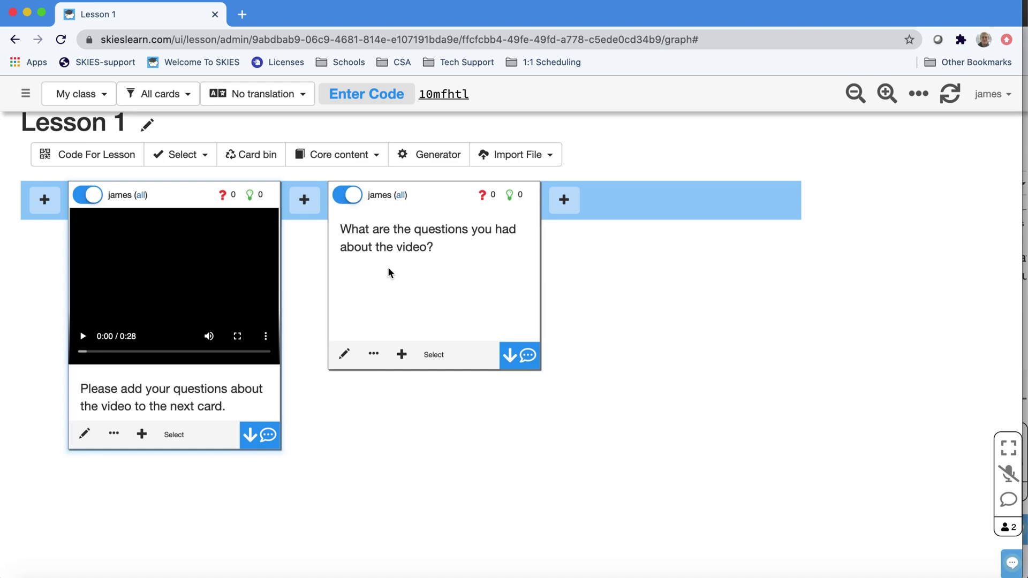
Add an image to the question card by searching for "questions", choosing the figure holding a red question mark, and save the card.
{"action": "left_click", "coordinate": [344, 354]}
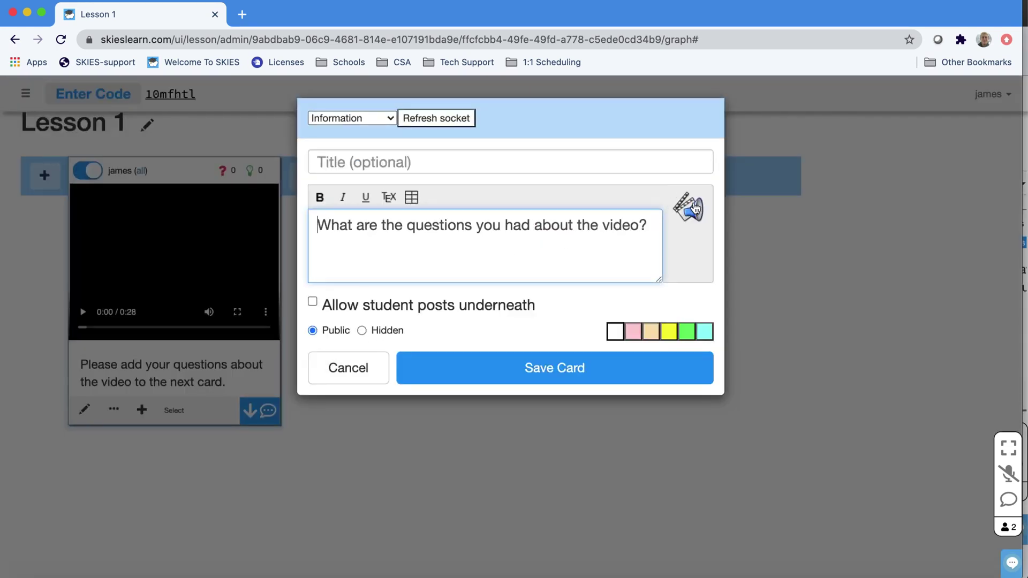
{"action": "left_click", "coordinate": [696, 213]}
{"action": "left_click", "coordinate": [695, 213]}
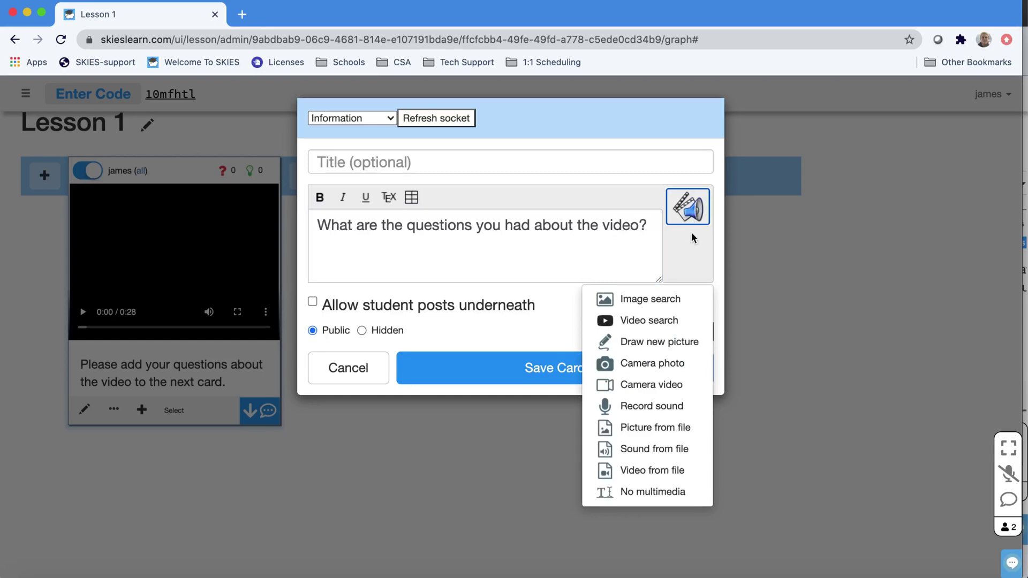
{"action": "left_click", "coordinate": [683, 310]}
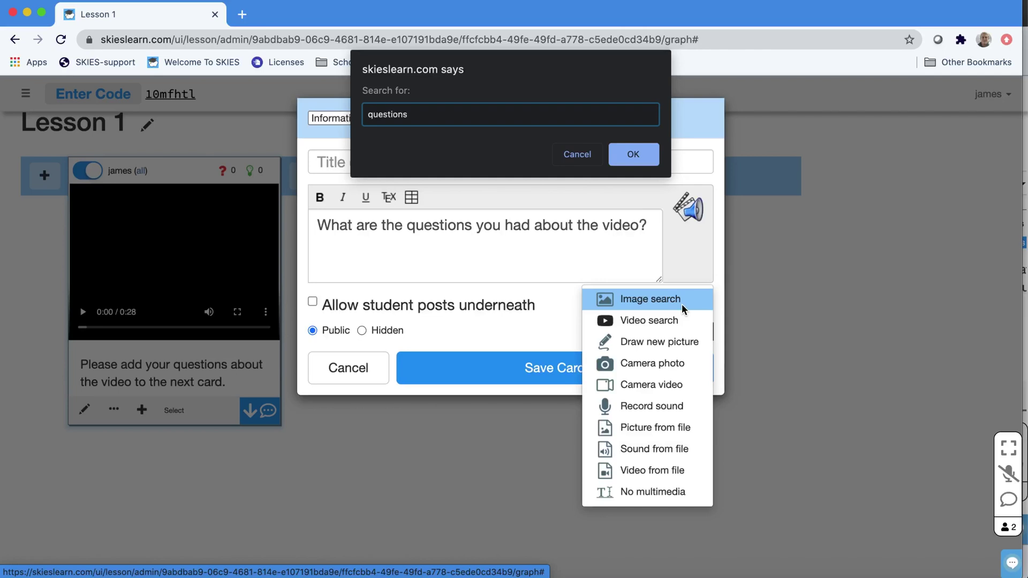
{"action": "key", "text": "Return"}
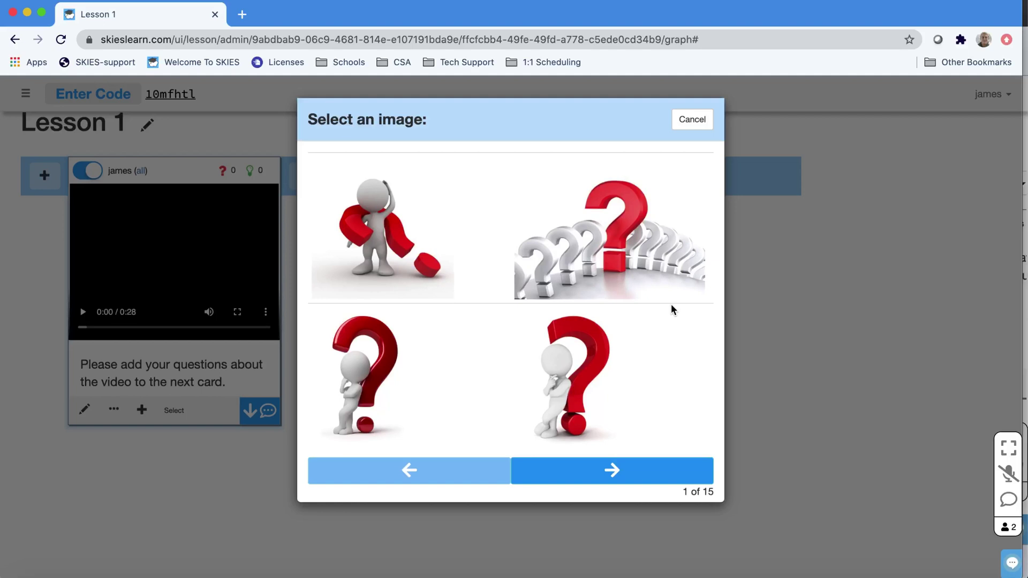
{"action": "left_click", "coordinate": [413, 220]}
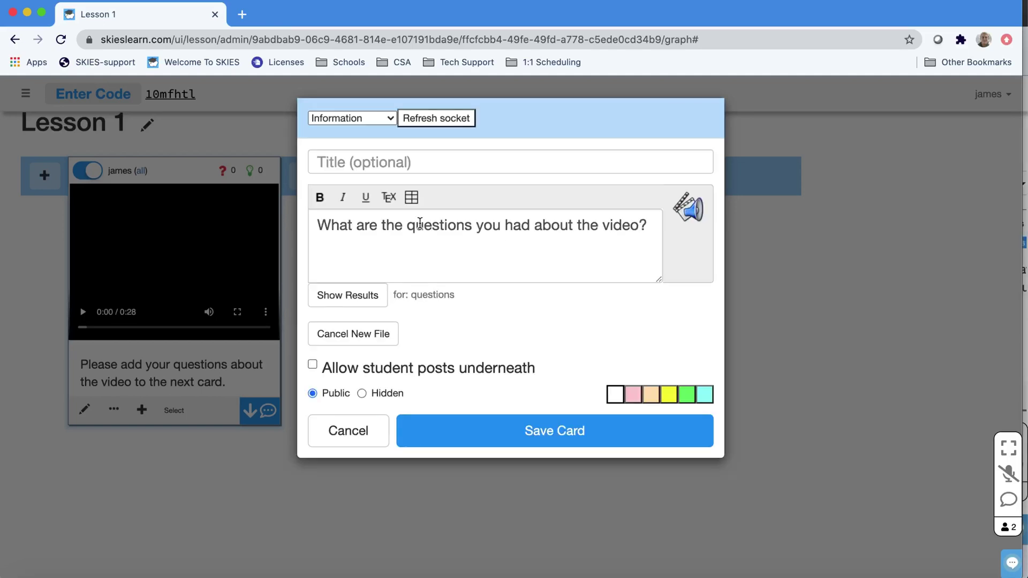
{"action": "scroll", "coordinate": [468, 386], "scroll_direction": "down", "scroll_amount": 3}
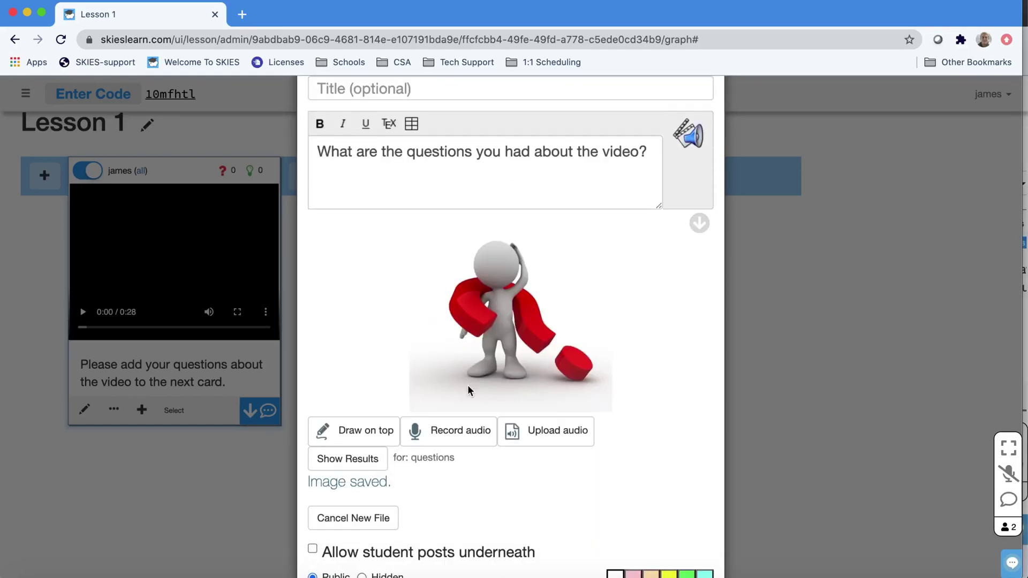
{"action": "scroll", "coordinate": [468, 390], "scroll_direction": "down", "scroll_amount": 2}
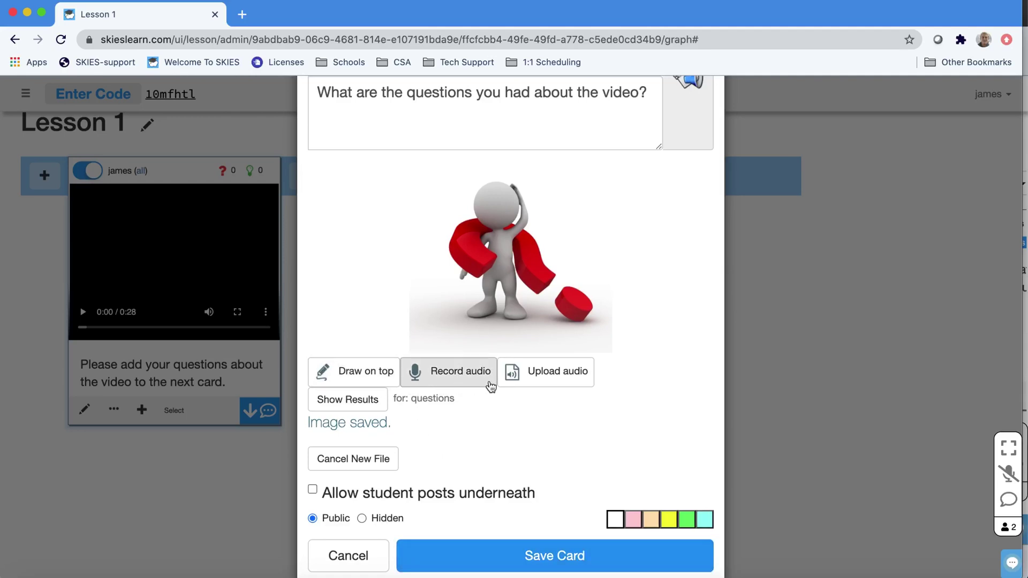
{"action": "left_click", "coordinate": [487, 562]}
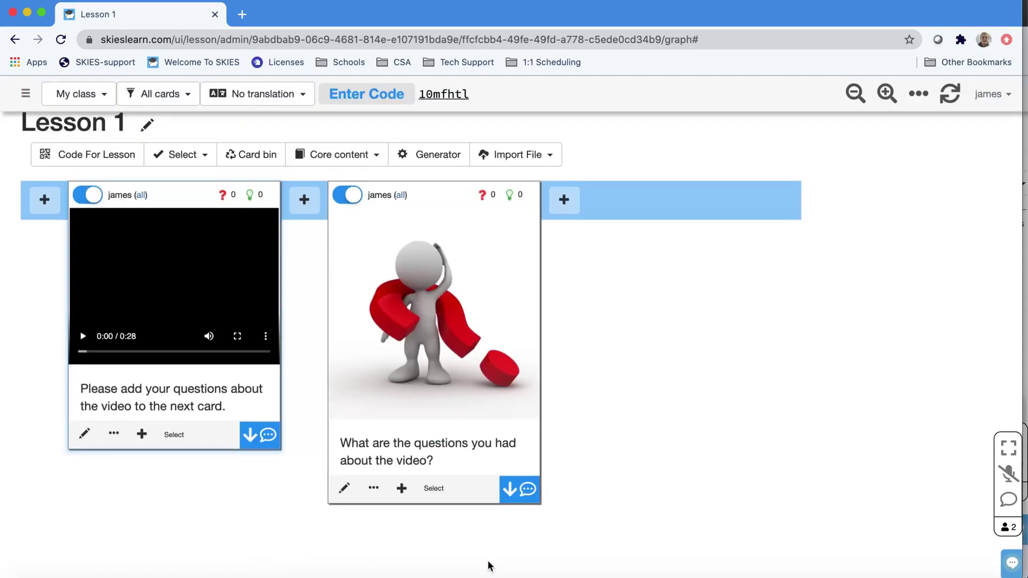
Add a student response area underneath the question card.
{"action": "scroll", "coordinate": [488, 566], "scroll_direction": "down", "scroll_amount": 3}
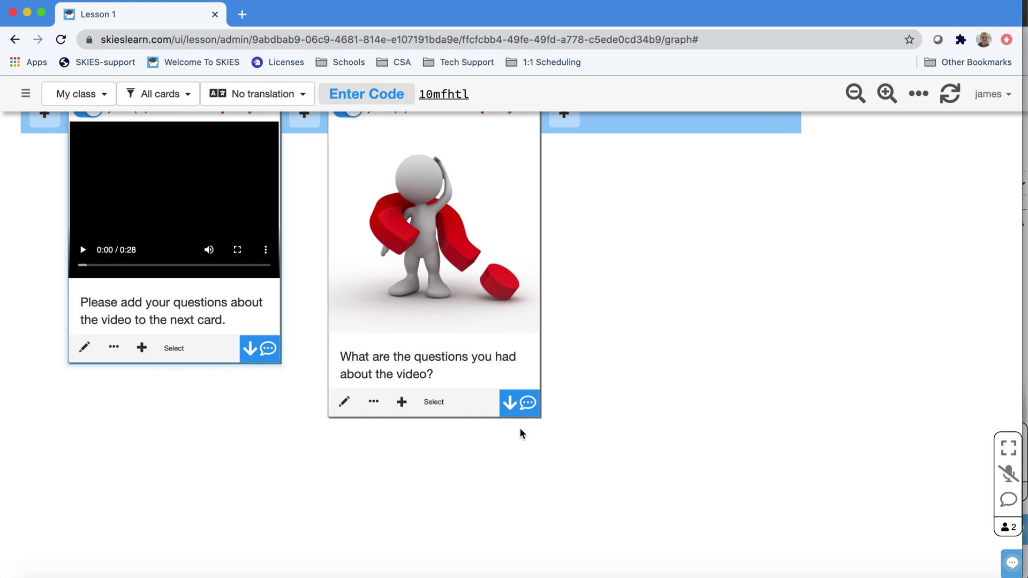
{"action": "scroll", "coordinate": [525, 414], "scroll_direction": "up", "scroll_amount": 5}
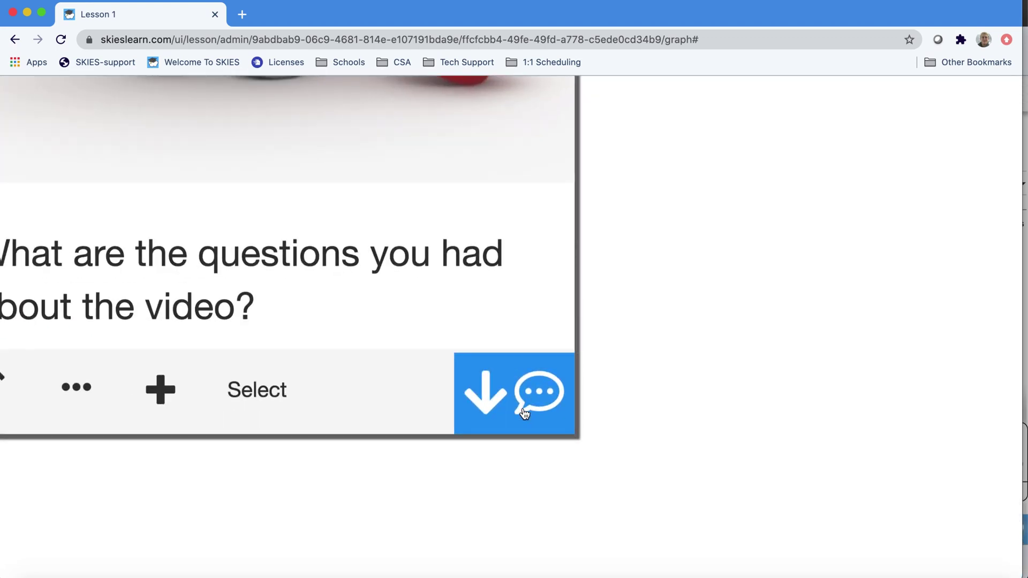
{"action": "left_click", "coordinate": [525, 414]}
{"action": "scroll", "coordinate": [523, 407], "scroll_direction": "down", "scroll_amount": 5}
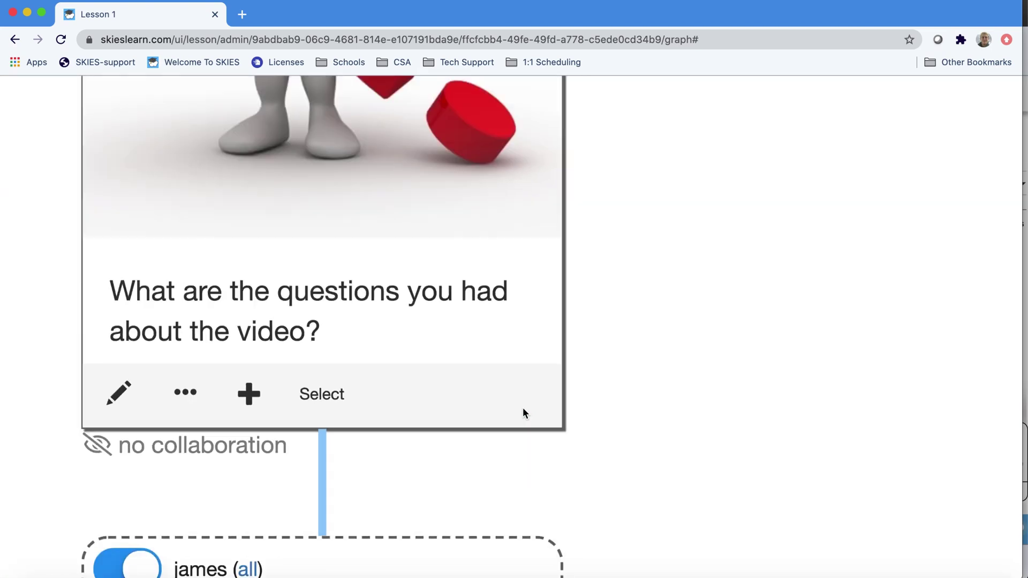
{"action": "scroll", "coordinate": [522, 407], "scroll_direction": "down", "scroll_amount": 3}
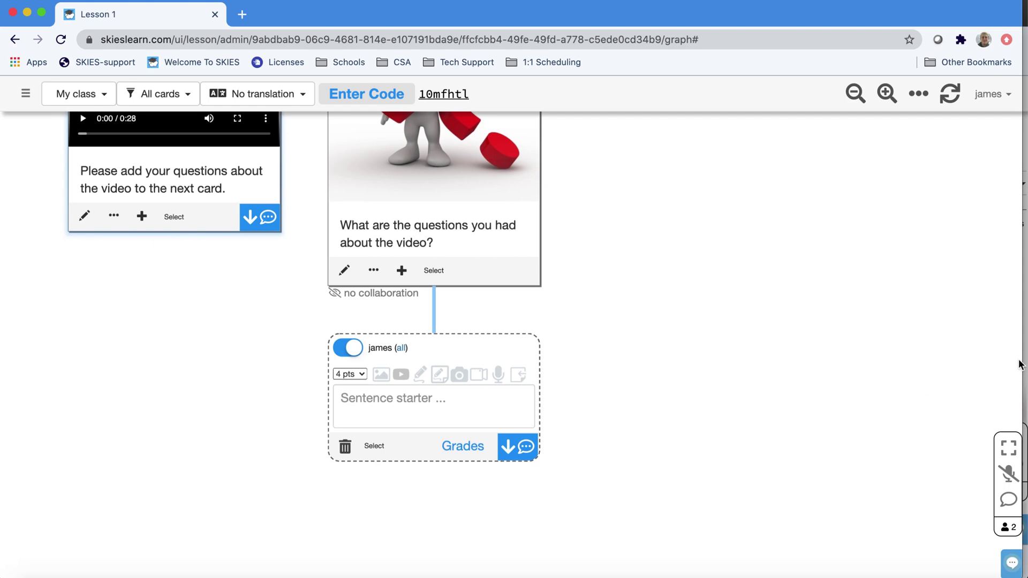
Narrow the teacher's browser window and switch to the student's Incognito window beside it.
{"action": "left_click_drag", "start_coordinate": [1020, 364], "coordinate": [697, 407]}
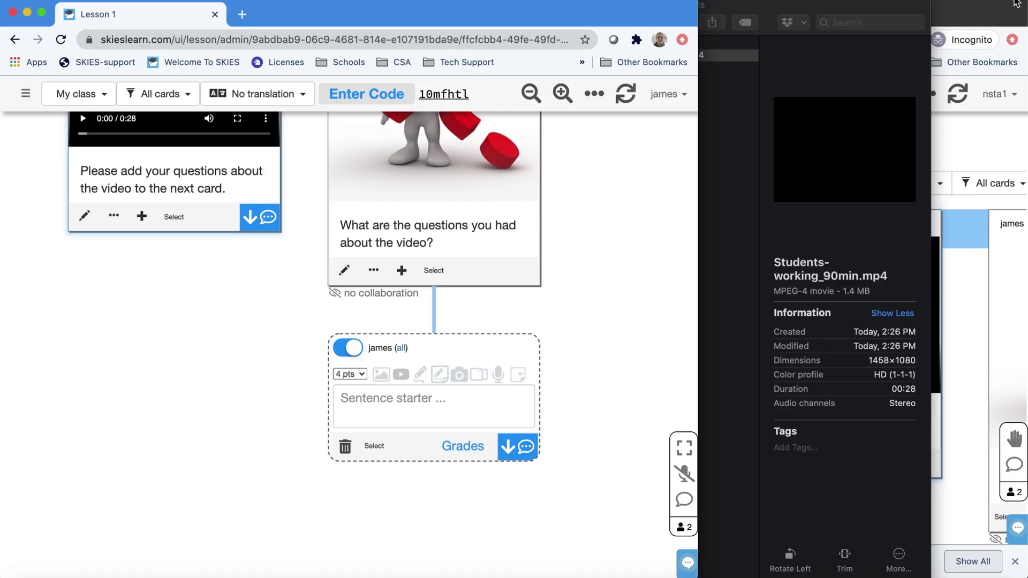
{"action": "left_click", "coordinate": [1014, 3]}
From the student's view, answer the video question card with "Why did the colors change?" and save the response card.
{"action": "scroll", "coordinate": [869, 309], "scroll_direction": "right", "scroll_amount": 3}
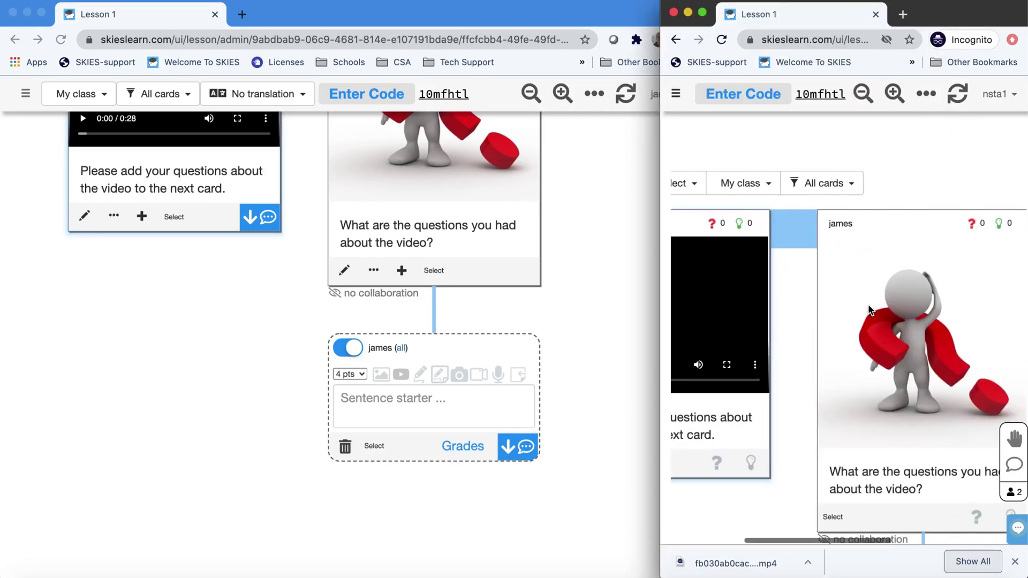
{"action": "scroll", "coordinate": [869, 309], "scroll_direction": "down", "scroll_amount": 5}
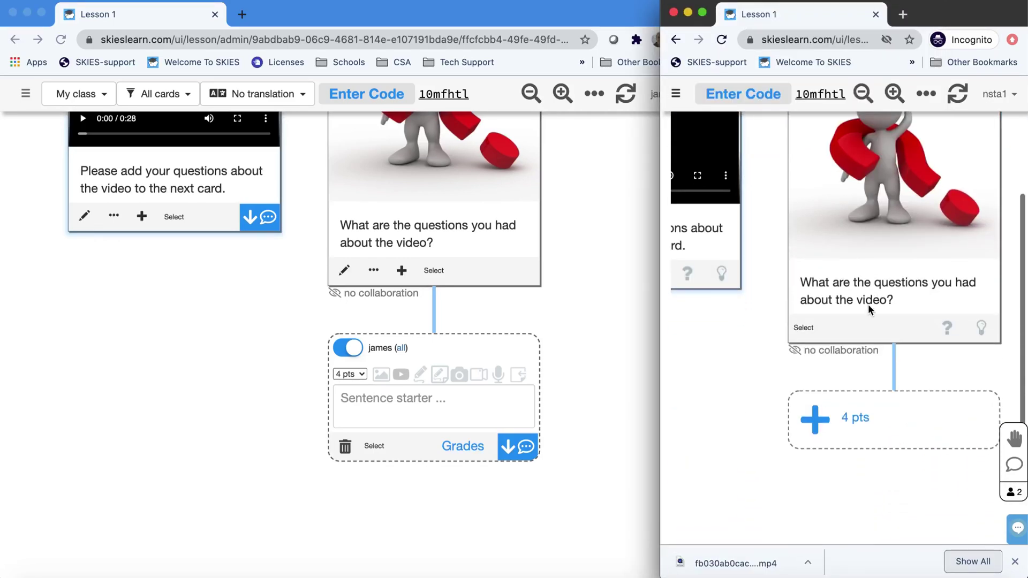
{"action": "scroll", "coordinate": [869, 304], "scroll_direction": "down", "scroll_amount": 1}
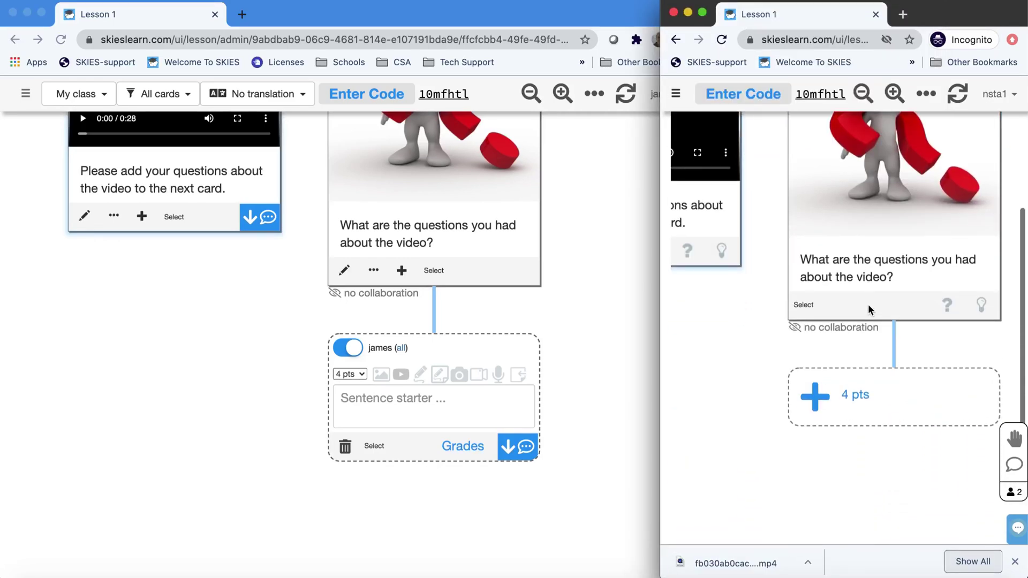
{"action": "left_click", "coordinate": [814, 398]}
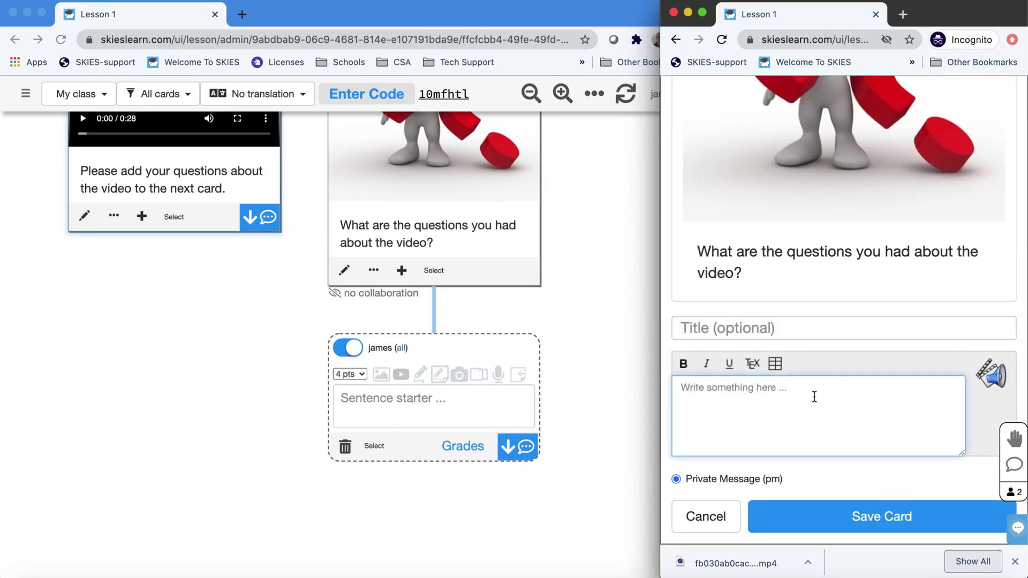
{"action": "type", "text": "Why did the colors change?"}
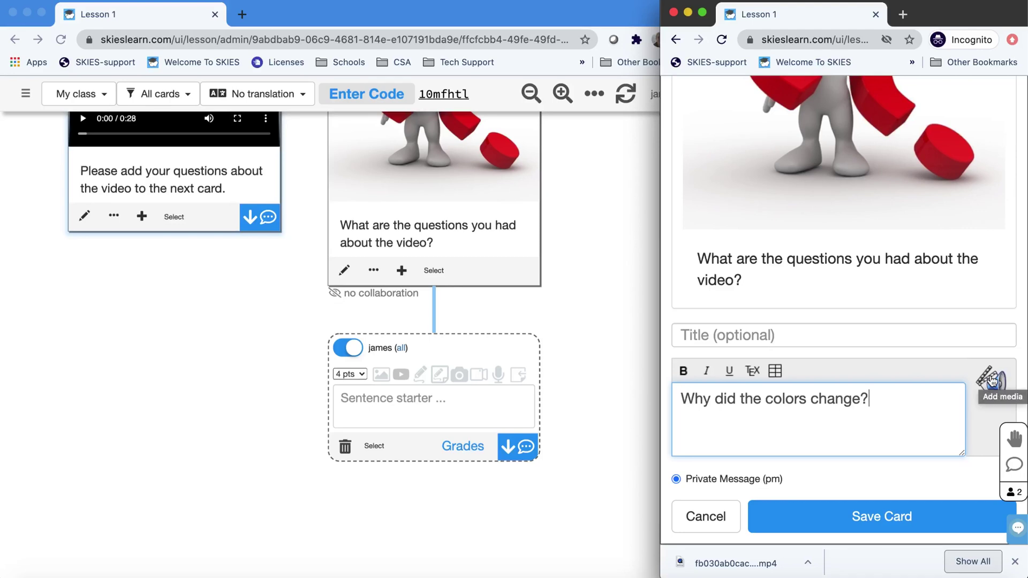
{"action": "left_click", "coordinate": [818, 519]}
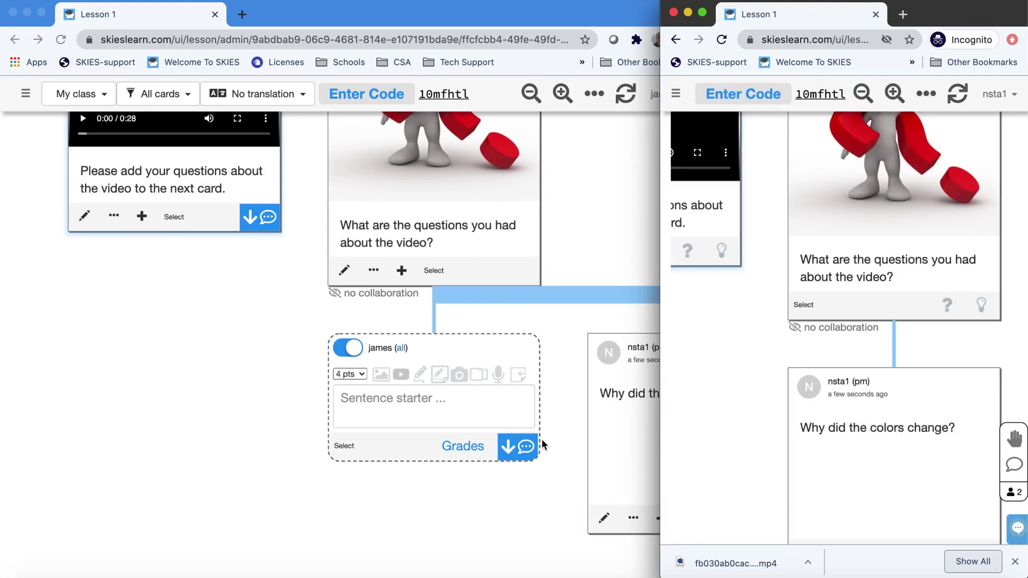
Allow camera photo responses in the teacher's response area under the question card and open the student's list of response options.
{"action": "scroll", "coordinate": [542, 444], "scroll_direction": "right", "scroll_amount": 5}
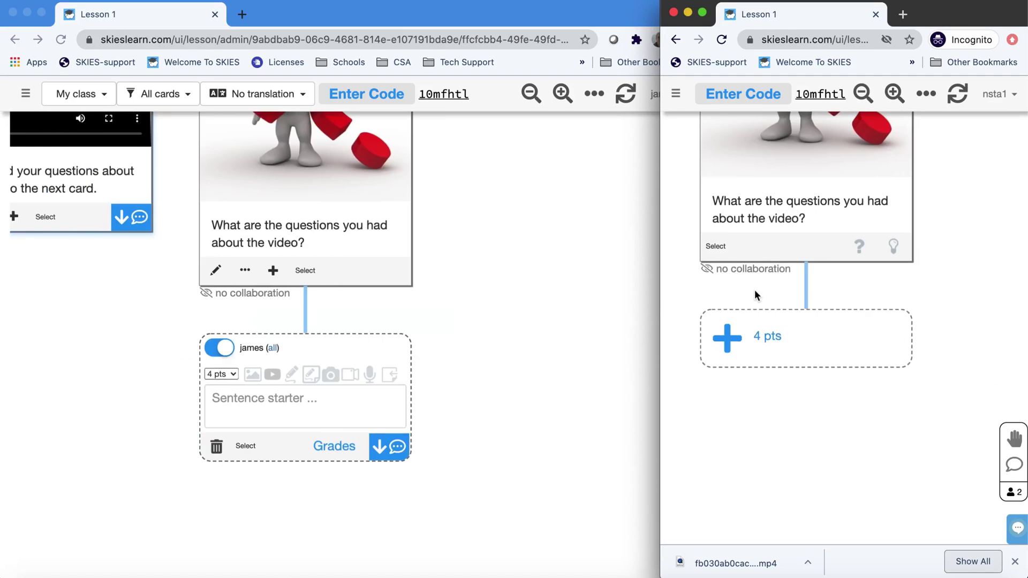
{"action": "scroll", "coordinate": [753, 290], "scroll_direction": "up", "scroll_amount": 3}
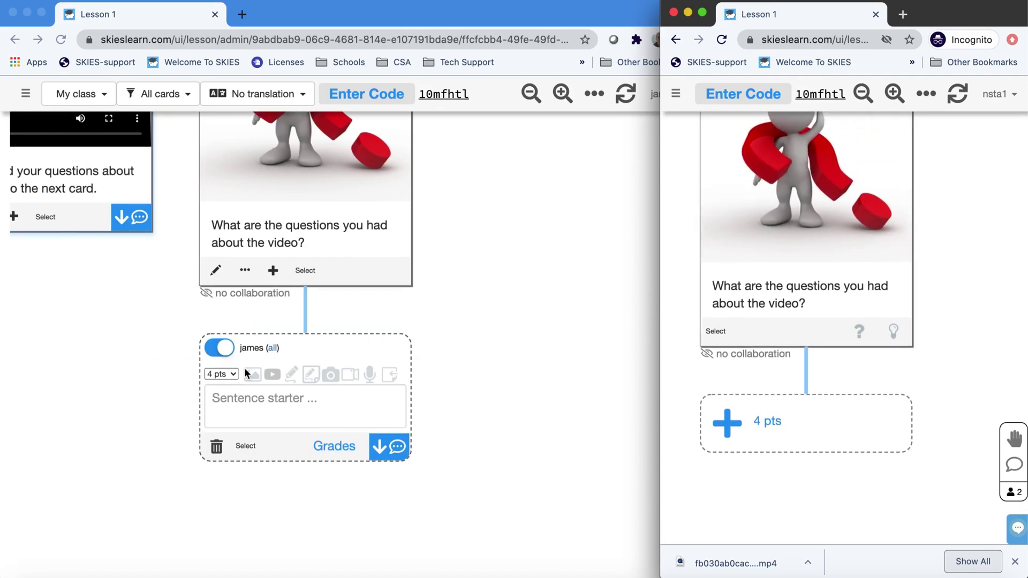
{"action": "left_click", "coordinate": [331, 373]}
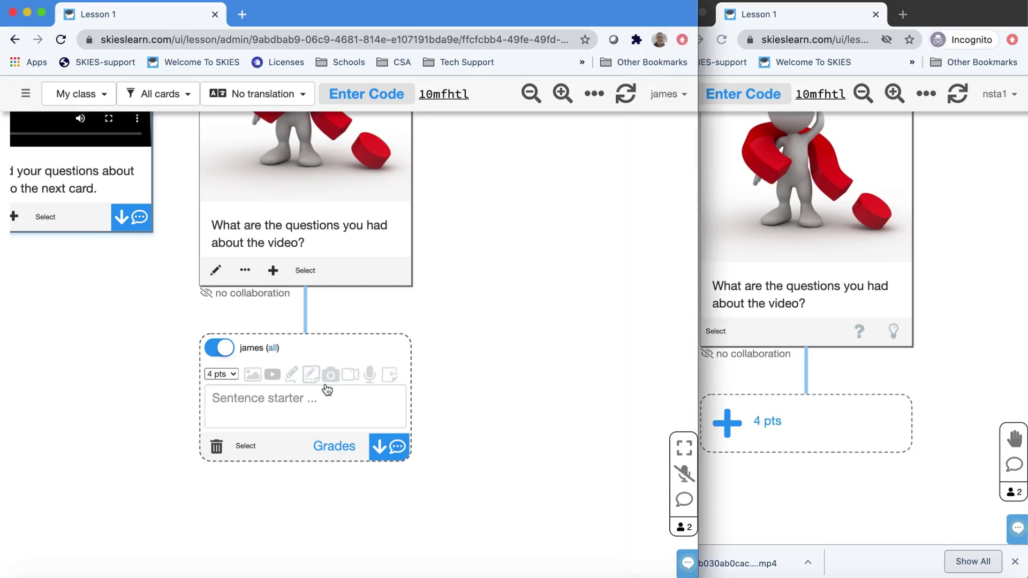
{"action": "left_click", "coordinate": [332, 376]}
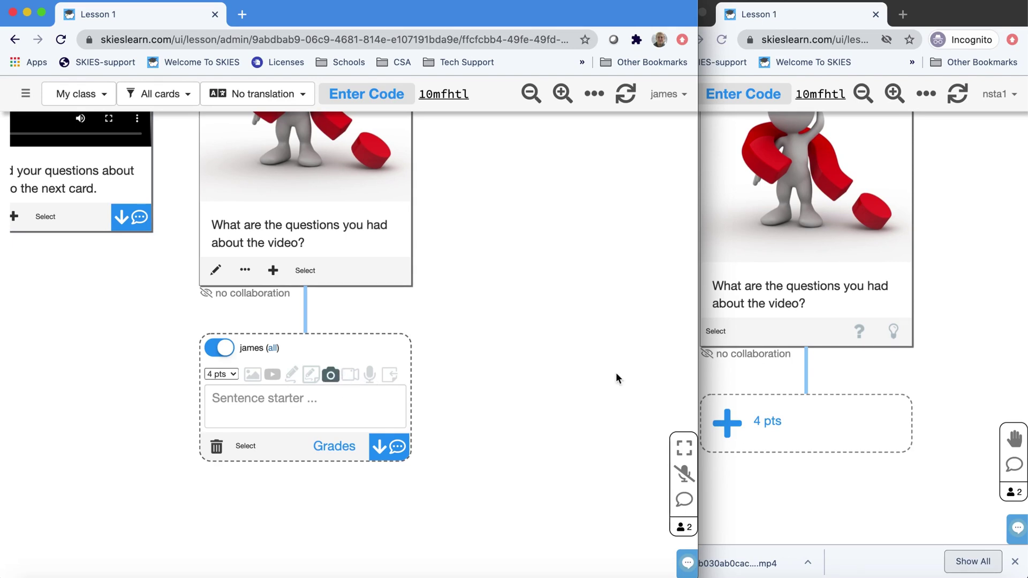
{"action": "left_click", "coordinate": [707, 374]}
{"action": "left_click", "coordinate": [757, 376]}
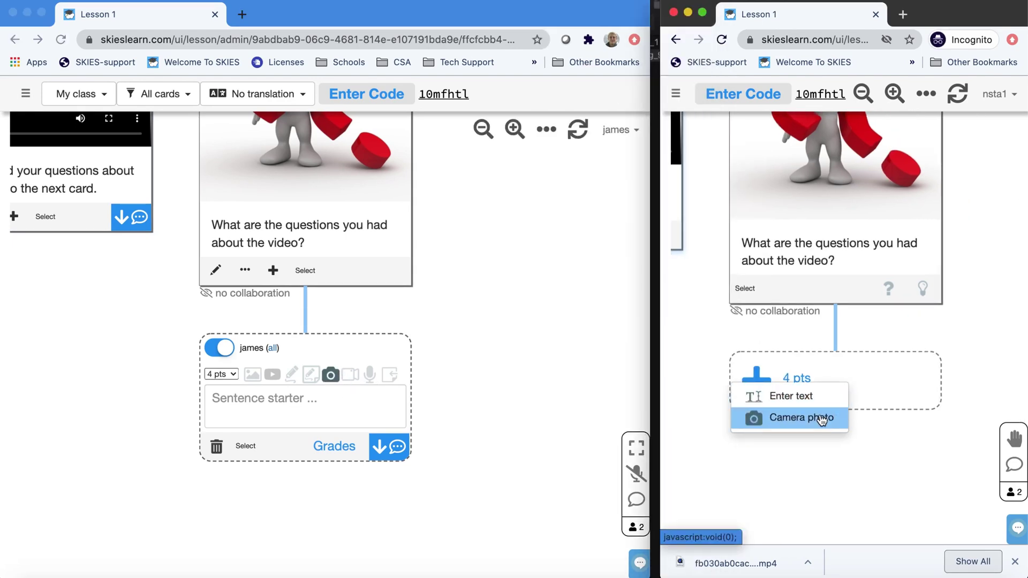
Also allow camera video, audio recording, image search, drawing and annotation in the teacher's response area under the video question card.
{"action": "left_click", "coordinate": [349, 381]}
{"action": "left_click", "coordinate": [350, 379]}
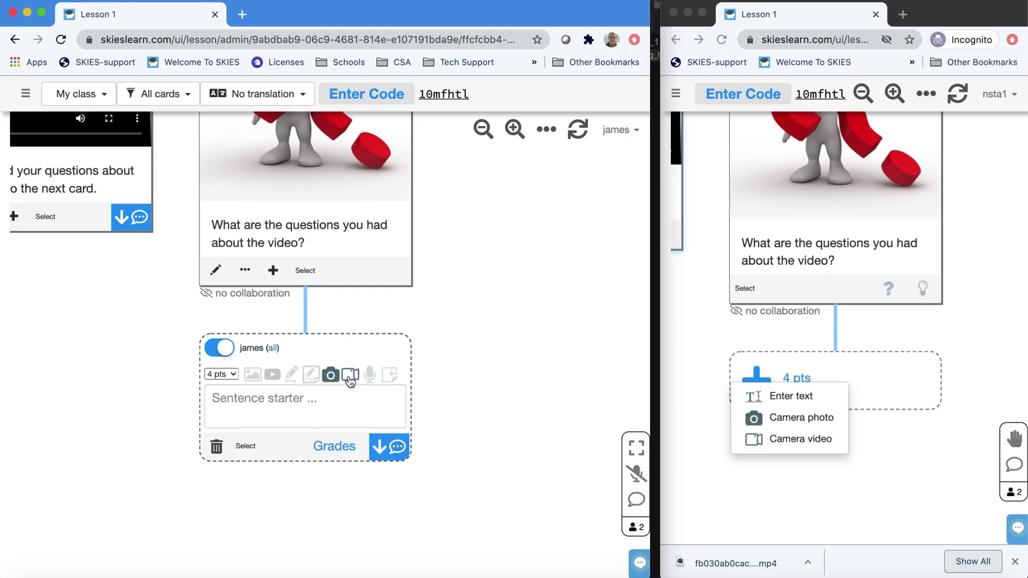
{"action": "left_click", "coordinate": [370, 377]}
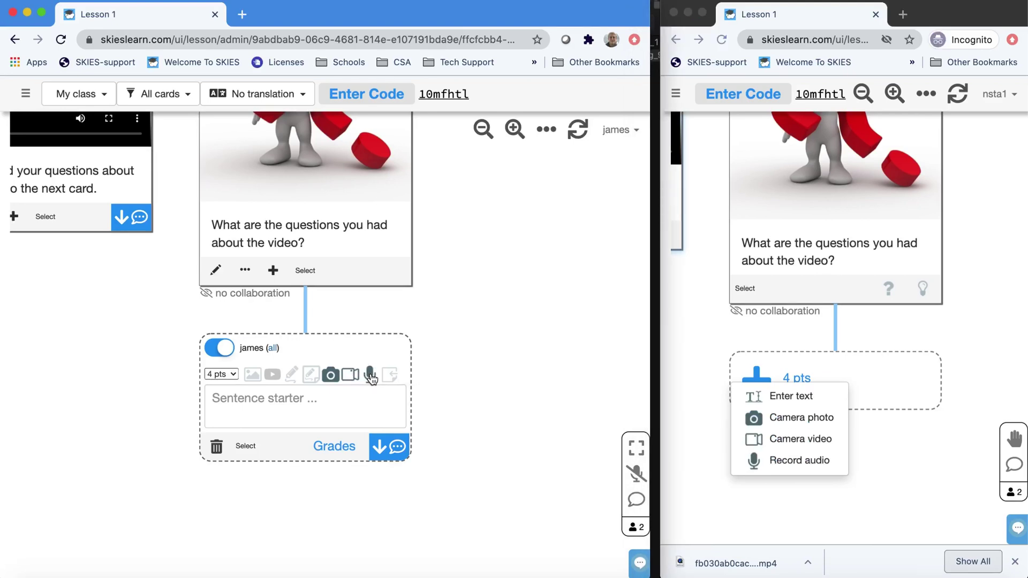
{"action": "left_click", "coordinate": [252, 376]}
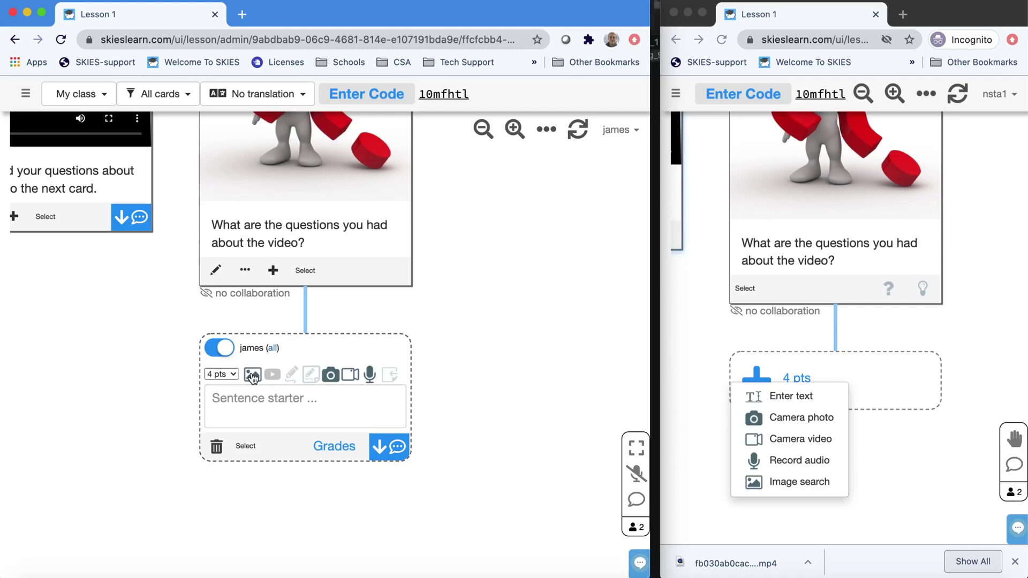
{"action": "left_click", "coordinate": [292, 375]}
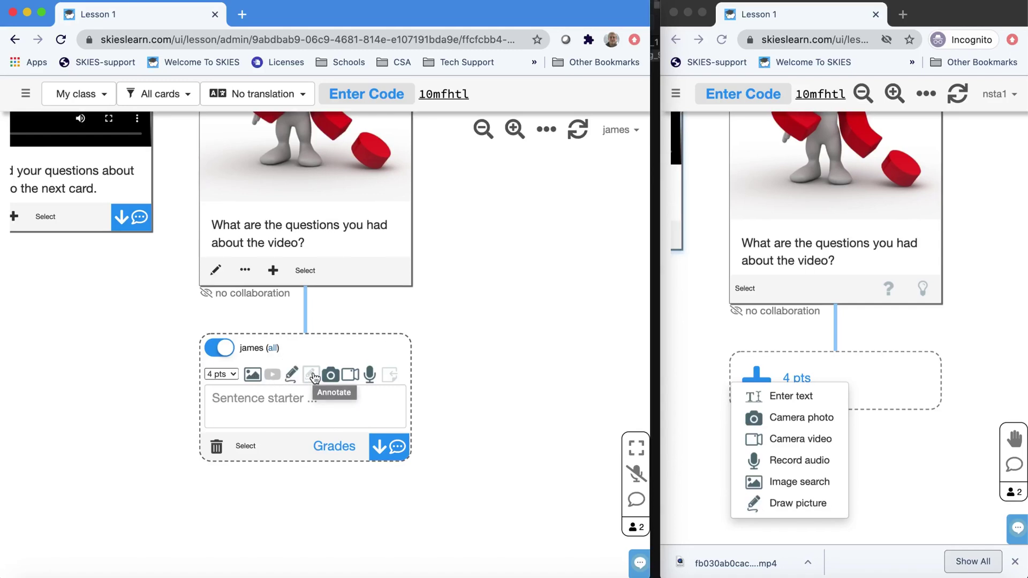
{"action": "left_click", "coordinate": [312, 375]}
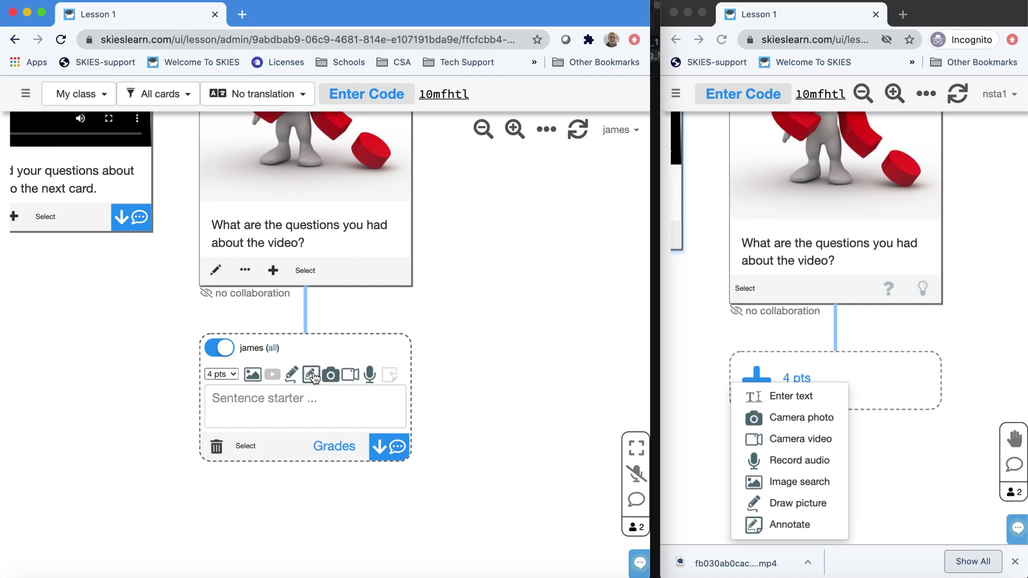
Add a public card reading "Question 2" after the video question card, with student posts allowed underneath, and save it.
{"action": "scroll", "coordinate": [313, 377], "scroll_direction": "up", "scroll_amount": 5}
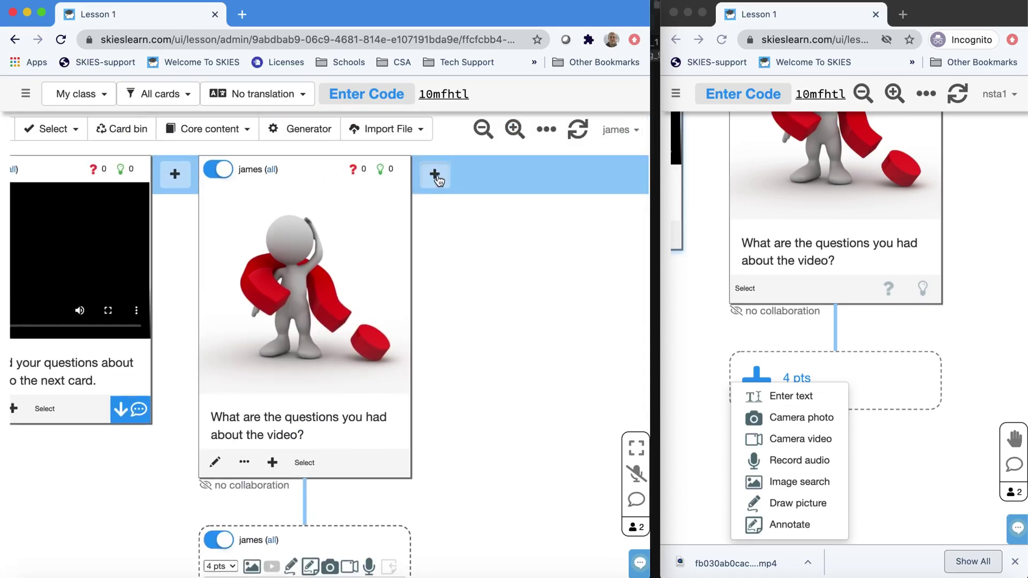
{"action": "left_click", "coordinate": [437, 180]}
{"action": "type", "text": "Question 2"}
{"action": "left_click", "coordinate": [412, 368]}
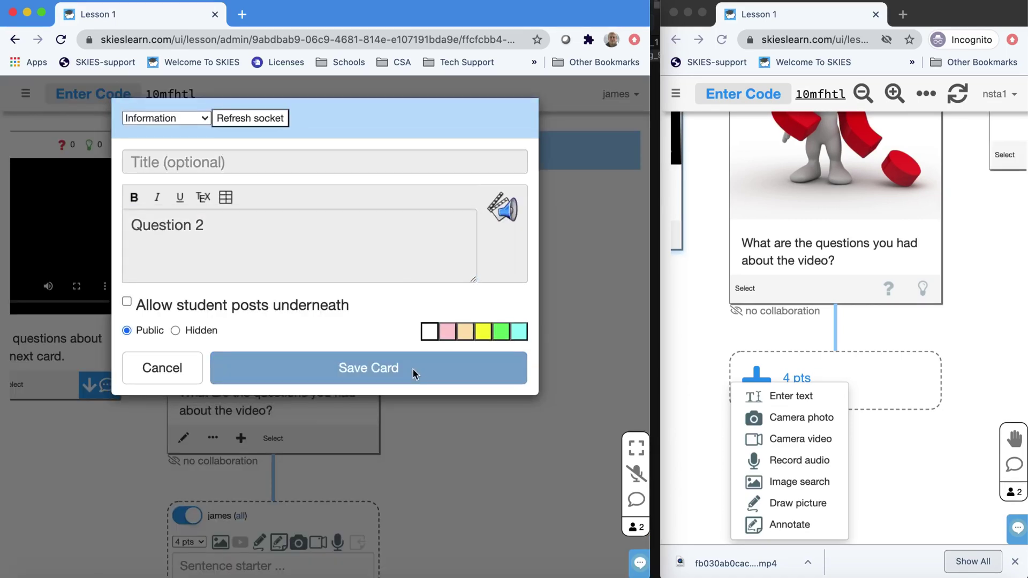
{"action": "left_click", "coordinate": [448, 332]}
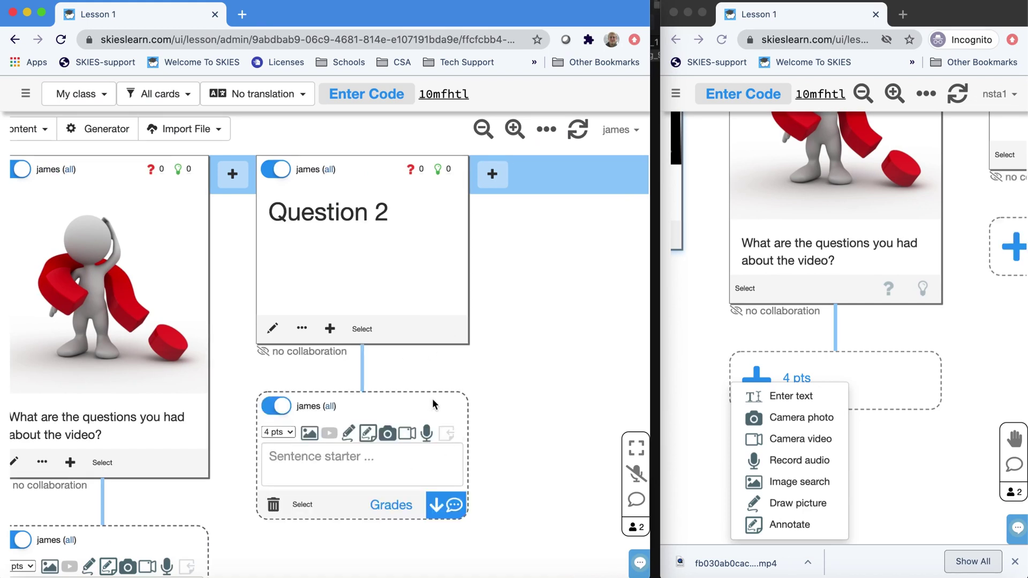
Add a public card reading "Question 3" after the Question 2 card, with student posts allowed underneath, and save it.
{"action": "left_click", "coordinate": [390, 179]}
{"action": "type", "text": "Question 3"}
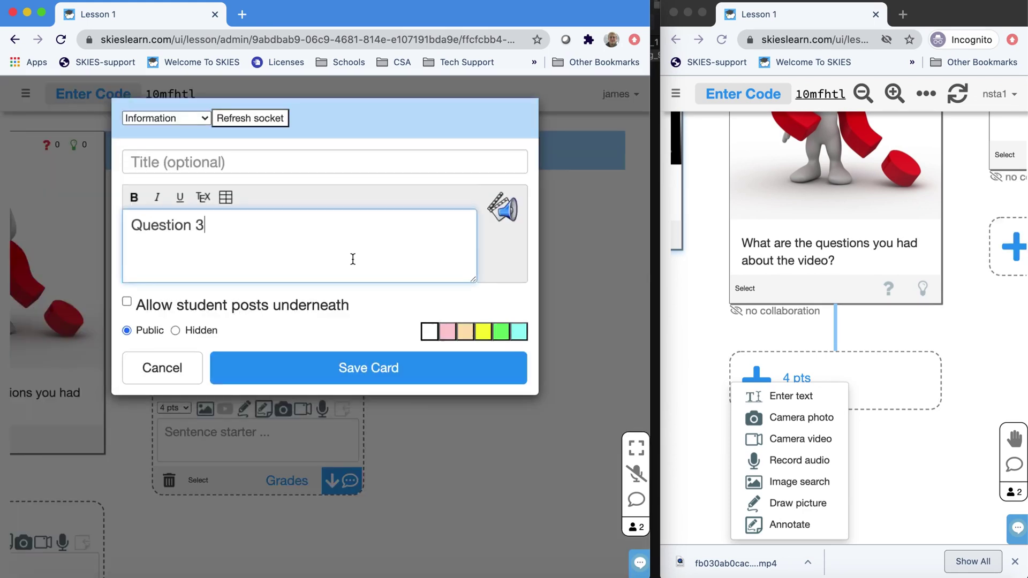
{"action": "left_click", "coordinate": [127, 302]}
{"action": "left_click", "coordinate": [264, 374]}
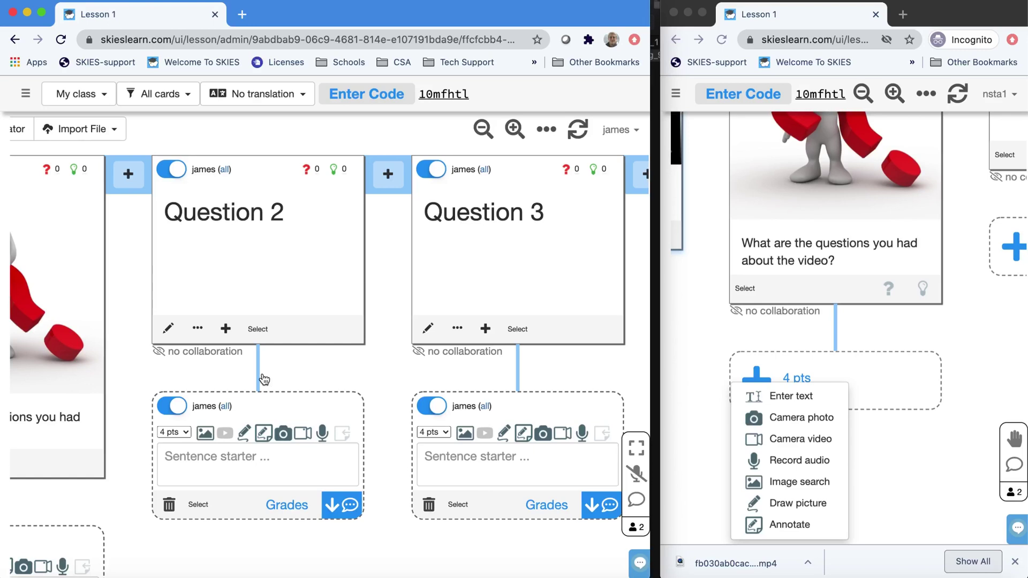
Try 0 pts for the response area under the video question card and settle on 1 pt.
{"action": "scroll", "coordinate": [264, 379], "scroll_direction": "left", "scroll_amount": 5}
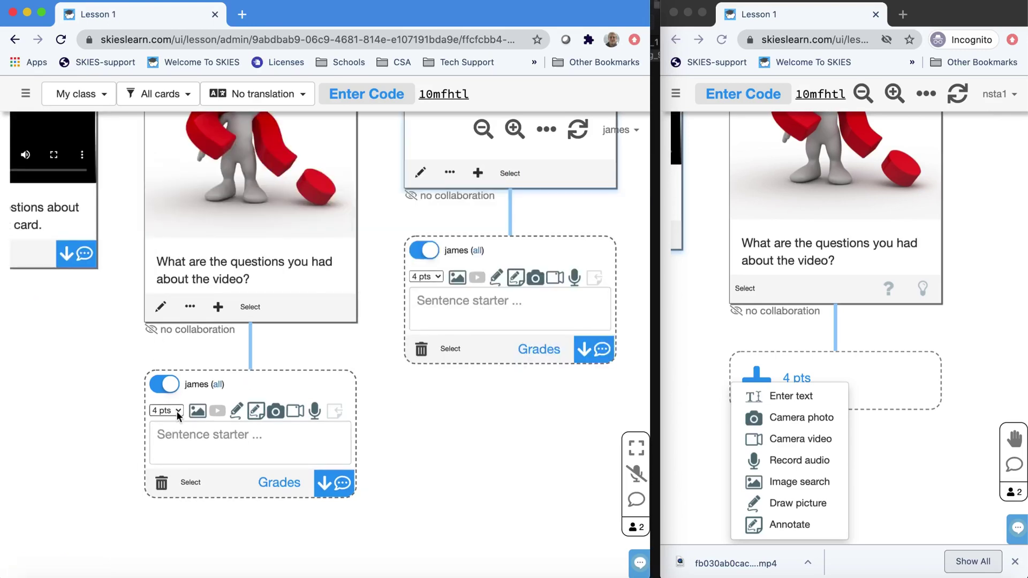
{"action": "left_click", "coordinate": [177, 411]}
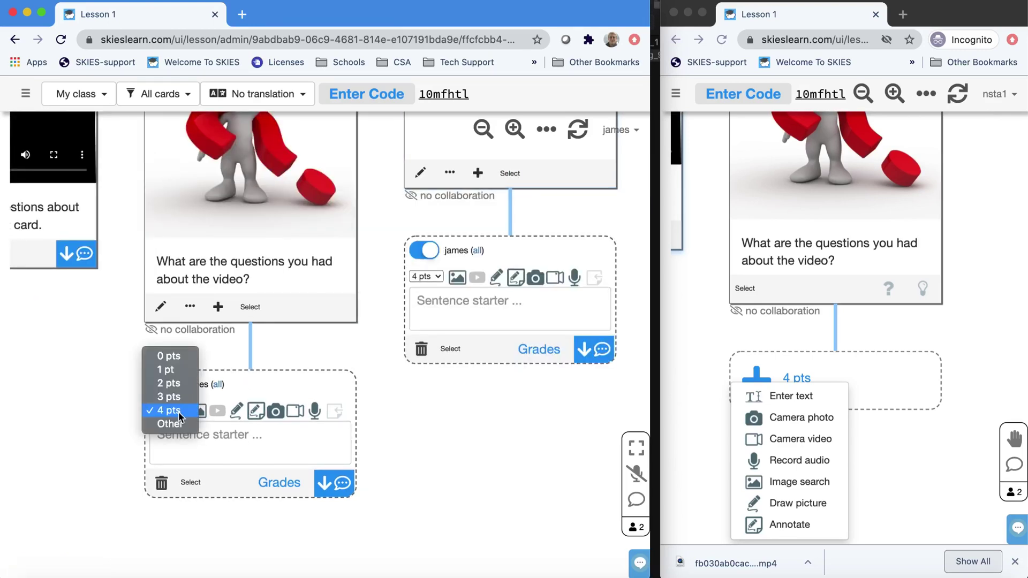
{"action": "left_click", "coordinate": [184, 362]}
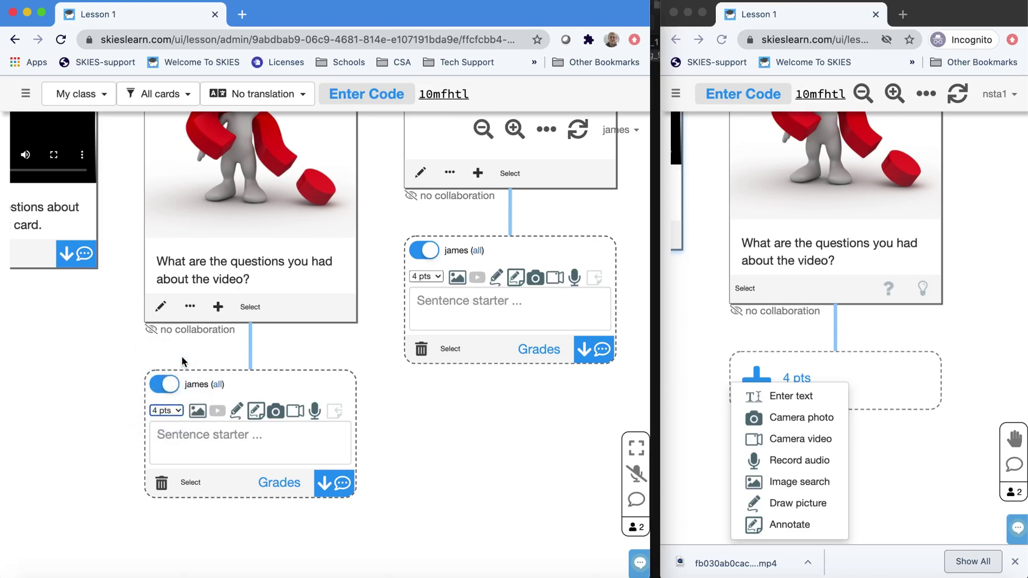
{"action": "left_click", "coordinate": [178, 412]}
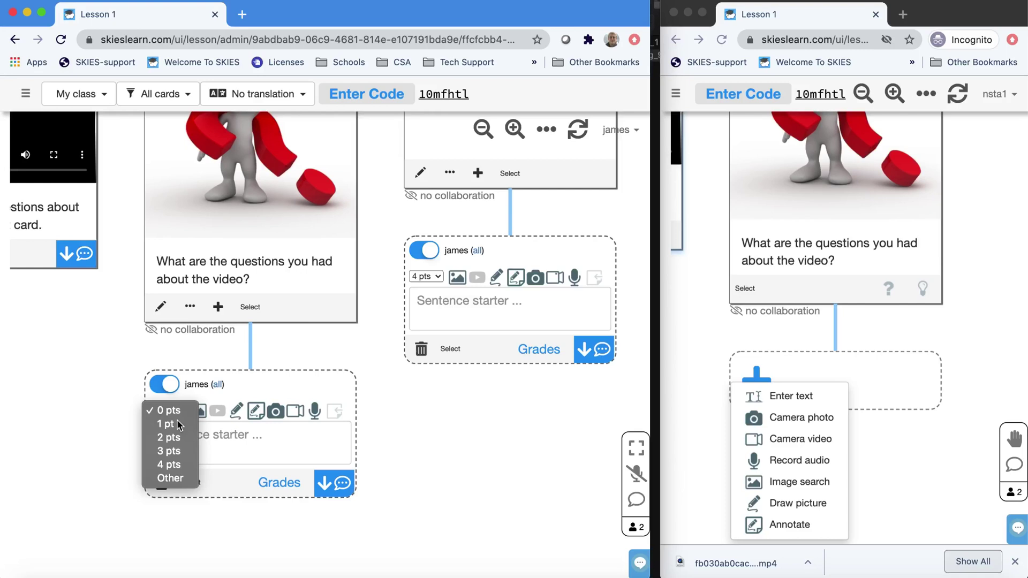
{"action": "left_click", "coordinate": [176, 419]}
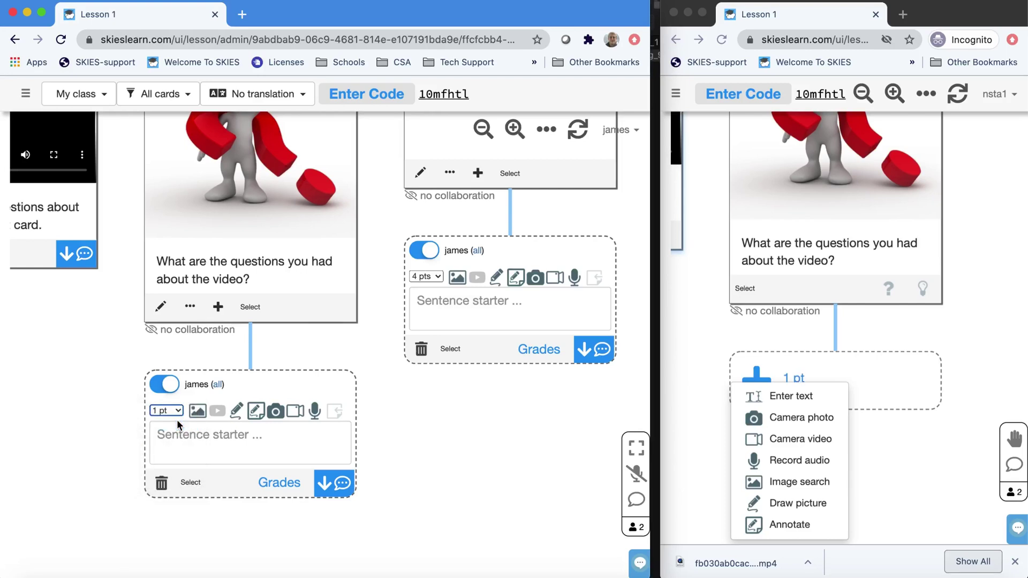
As the first student, post a text response reading "Why did the colors change?" under the video question card.
{"action": "left_click", "coordinate": [697, 352]}
{"action": "left_click", "coordinate": [757, 365]}
{"action": "left_click", "coordinate": [799, 290]}
{"action": "type", "text": "Why d"}
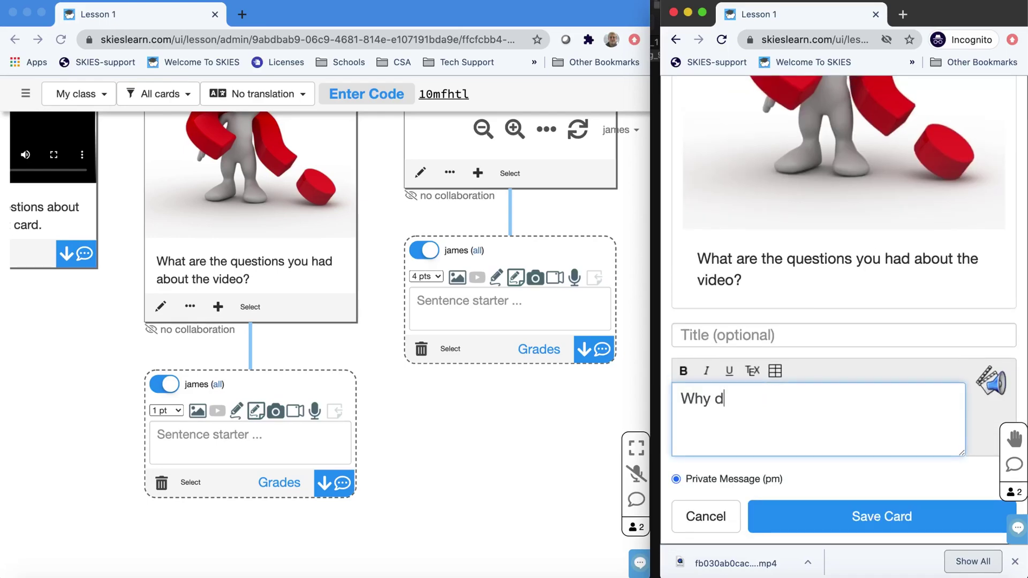
{"action": "type", "text": "id the colors change?"}
{"action": "left_click", "coordinate": [881, 516]}
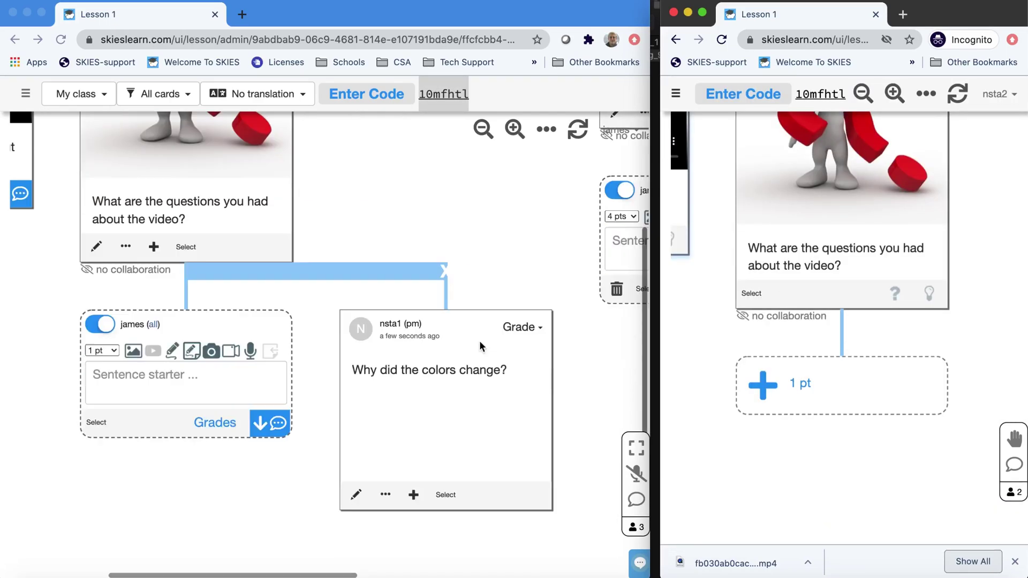
As the second student, post an image search response with a picture of rainbow-coloured test tubes and the text "What do the colors mean?".
{"action": "left_click", "coordinate": [764, 390]}
{"action": "left_click", "coordinate": [760, 372]}
{"action": "key", "text": "Return"}
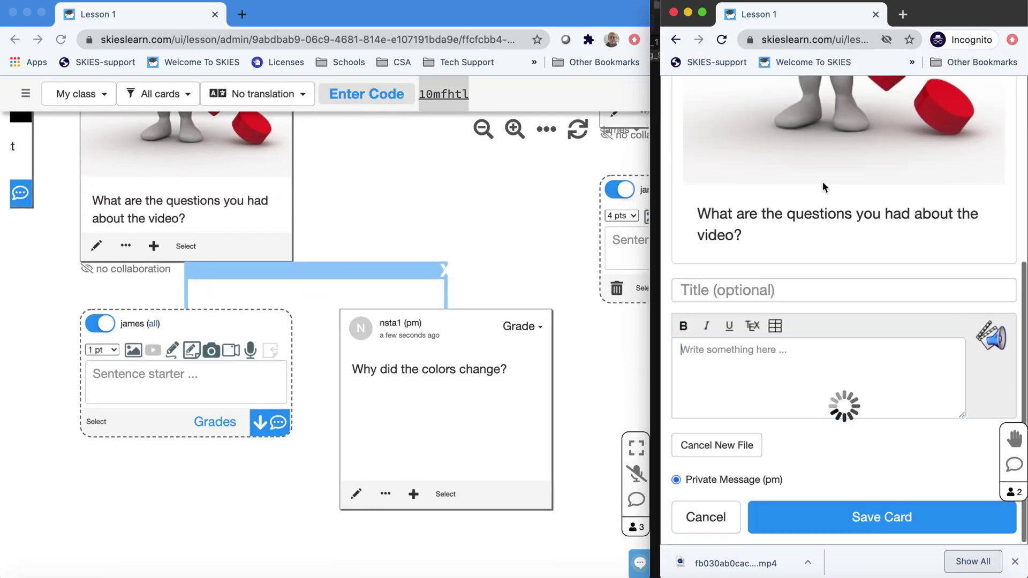
{"action": "left_click", "coordinate": [934, 209]}
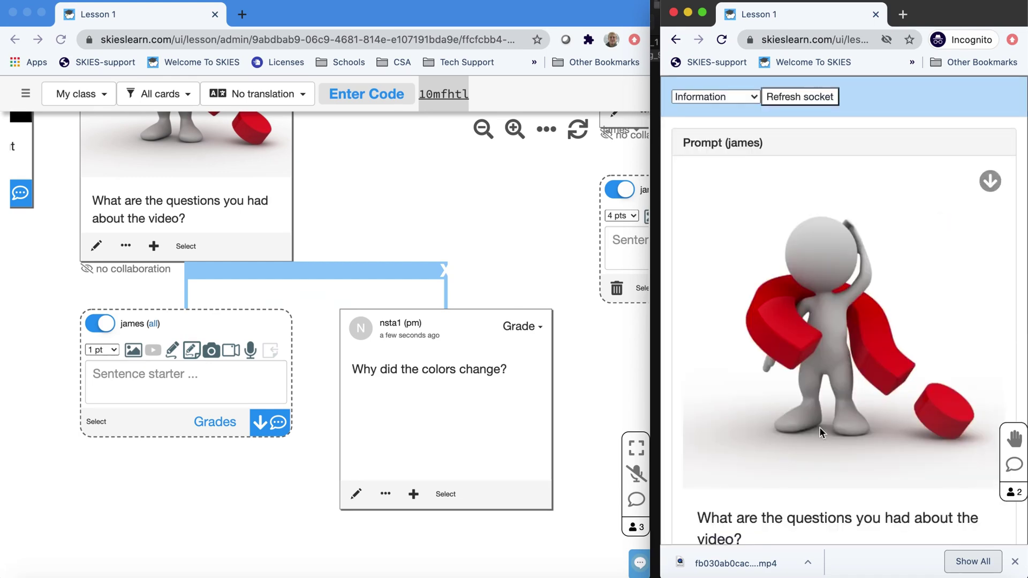
{"action": "type", "text": "What do the colors mean?"}
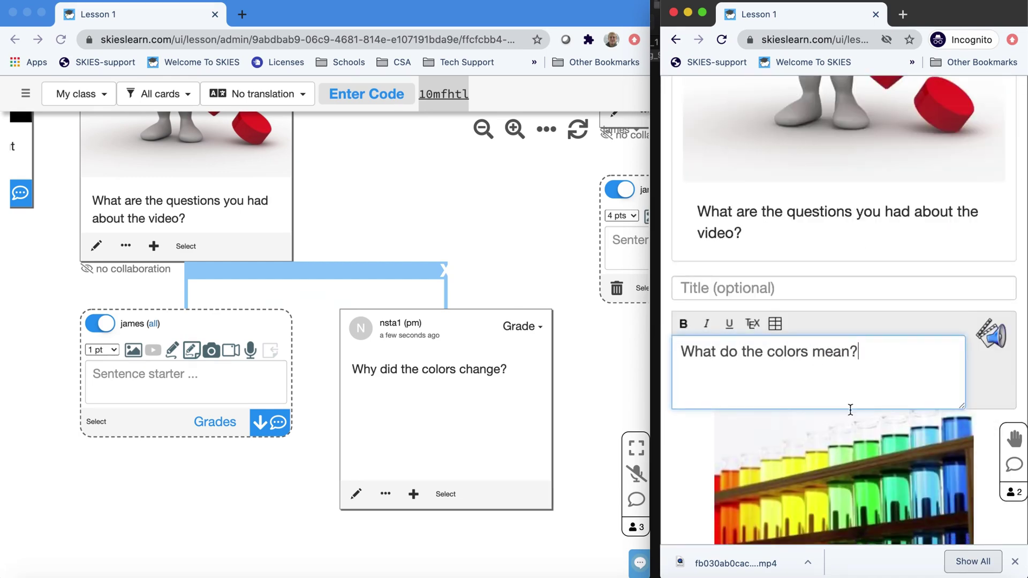
{"action": "key", "text": "Return"}
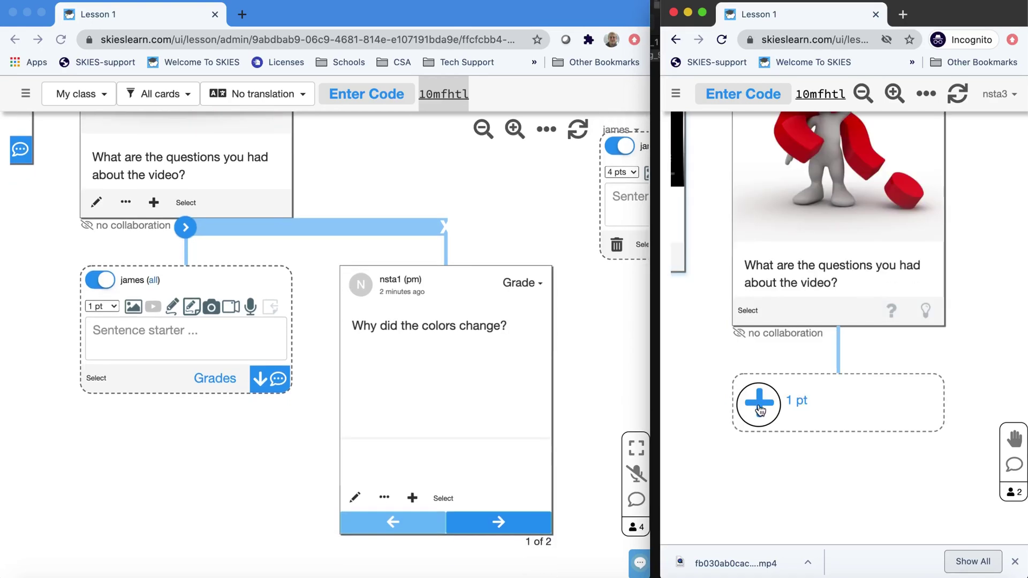
As the third student, start an audio response under the video question card, allow microphone access and record a spoken question in English.
{"action": "left_click", "coordinate": [756, 268]}
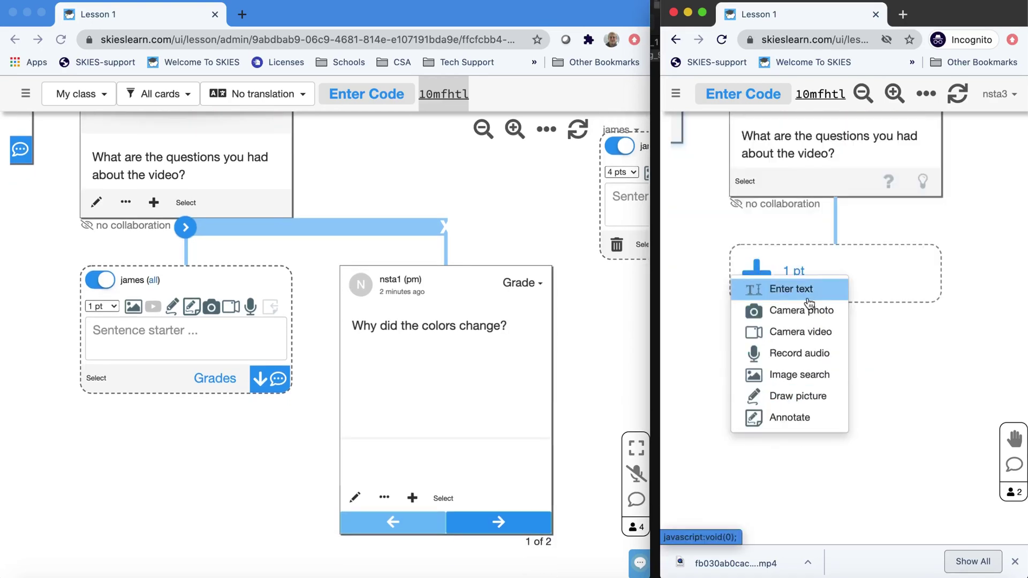
{"action": "left_click", "coordinate": [808, 355]}
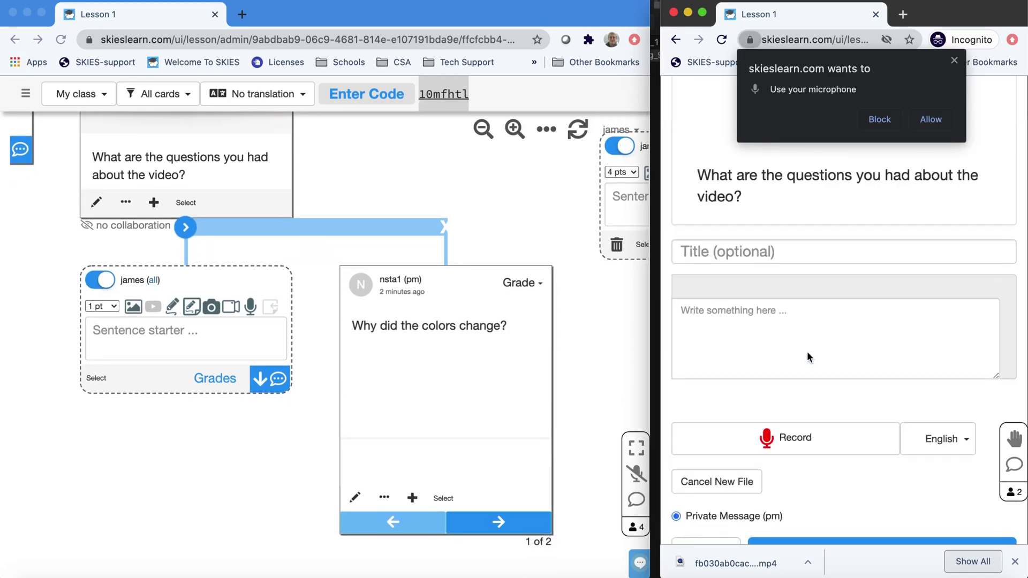
{"action": "left_click", "coordinate": [930, 119]}
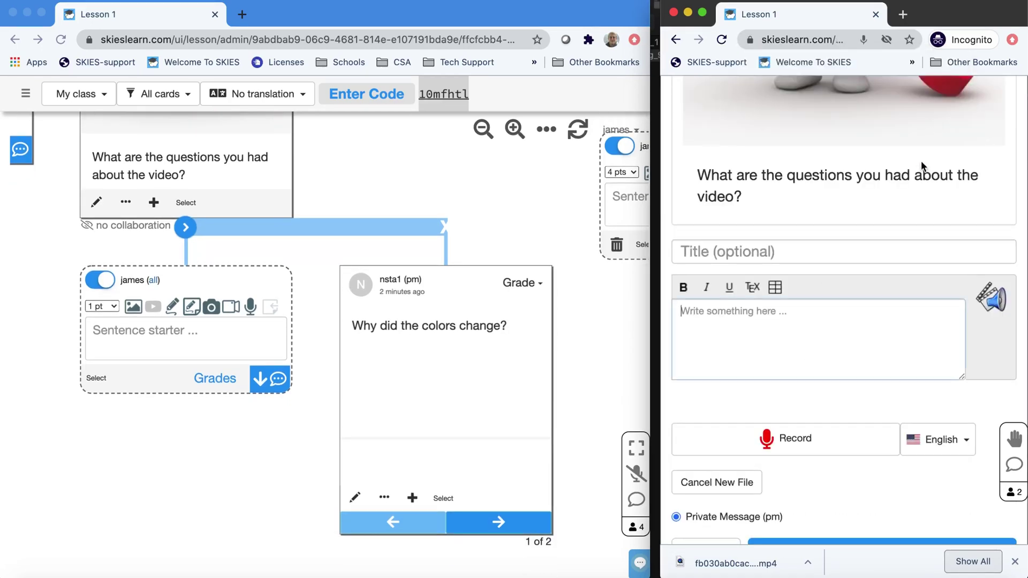
{"action": "left_click", "coordinate": [949, 440]}
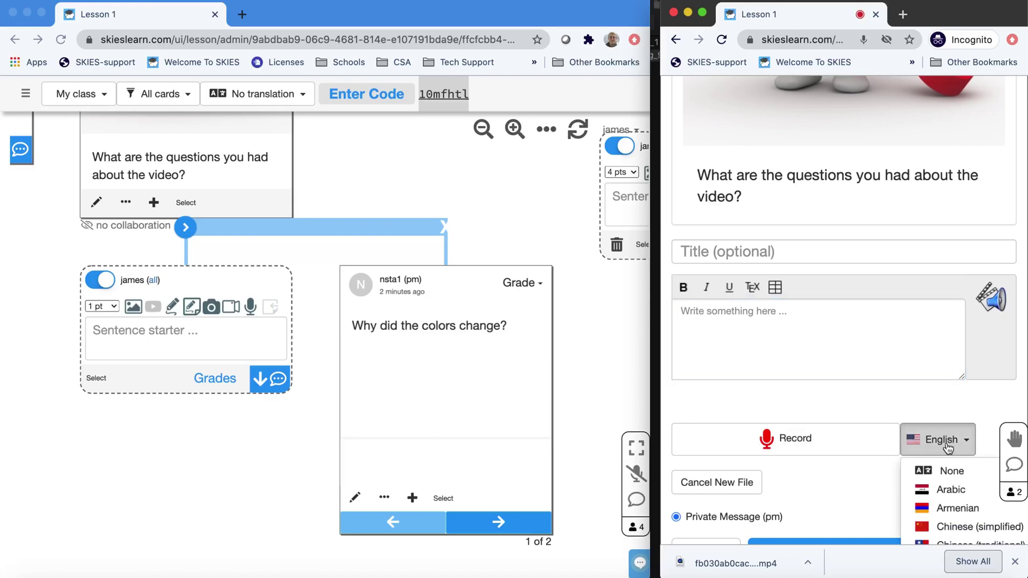
{"action": "left_click", "coordinate": [861, 443]}
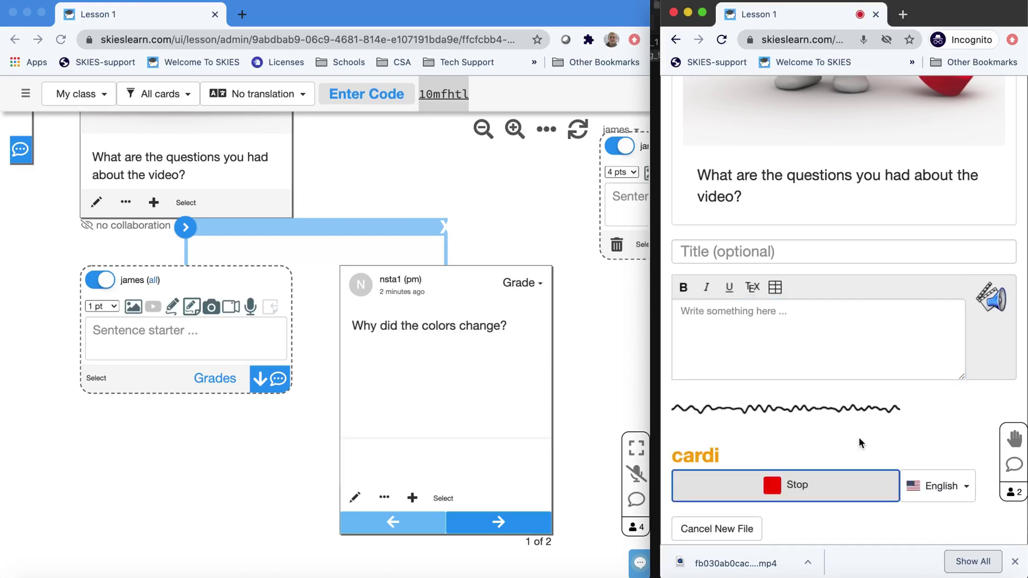
{"action": "left_click", "coordinate": [842, 497]}
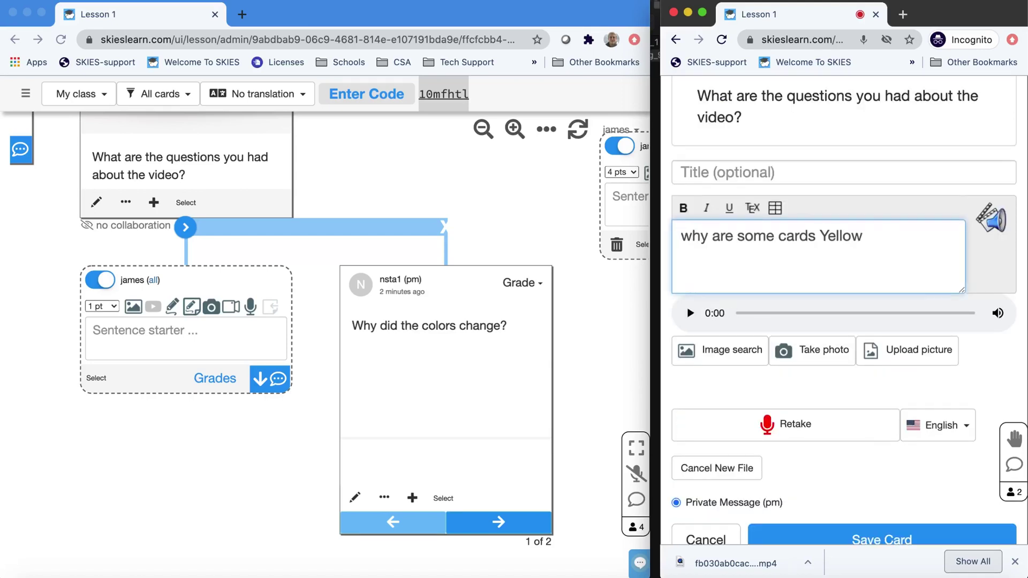
Correct the transcribed text to "Why are some cards yellow?" and save the audio response card.
{"action": "left_click", "coordinate": [830, 236]}
{"action": "key", "text": "BackSpace"}
{"action": "type", "text": "y"}
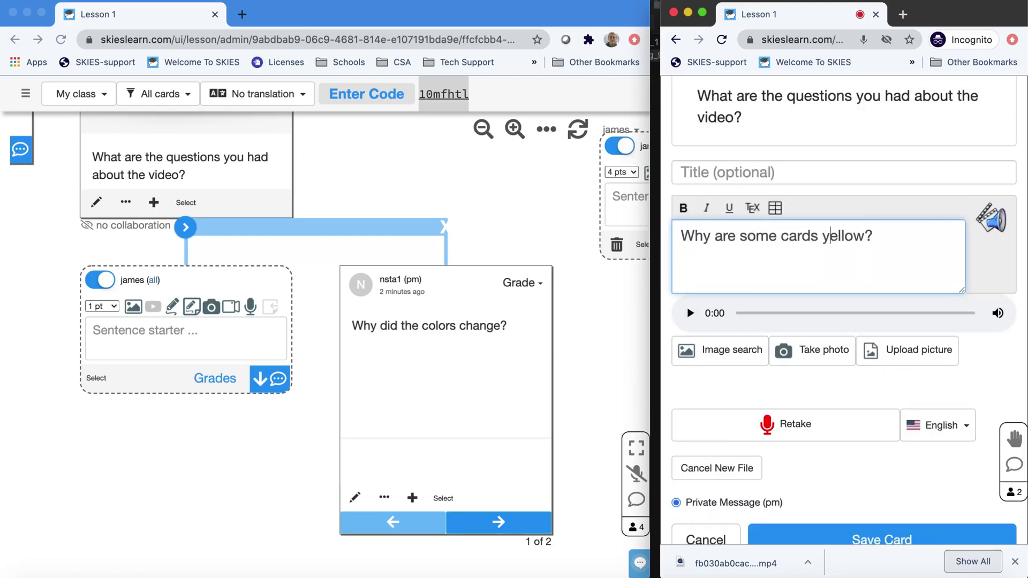
{"action": "scroll", "coordinate": [824, 428], "scroll_direction": "down", "scroll_amount": 1}
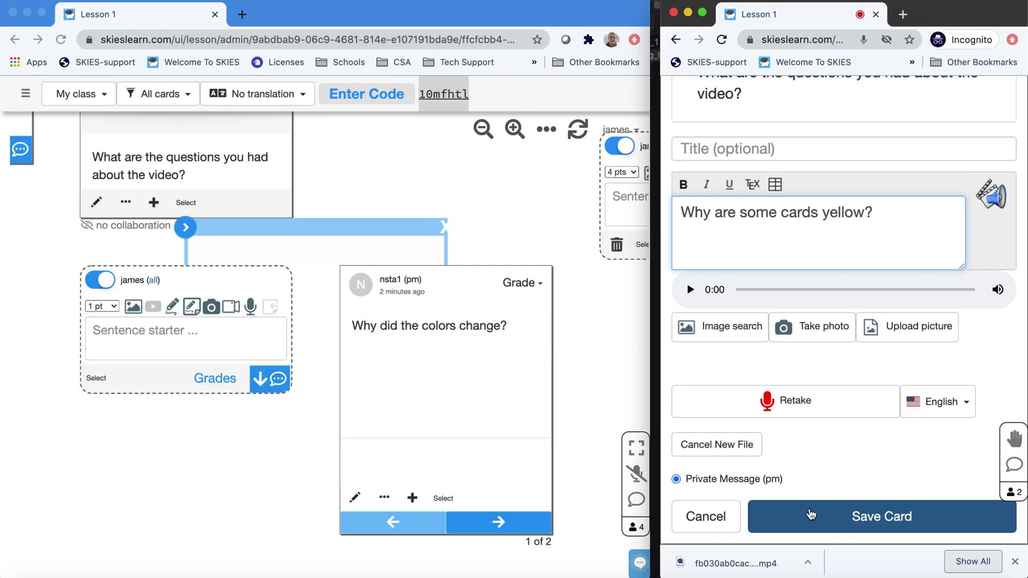
{"action": "left_click", "coordinate": [811, 514]}
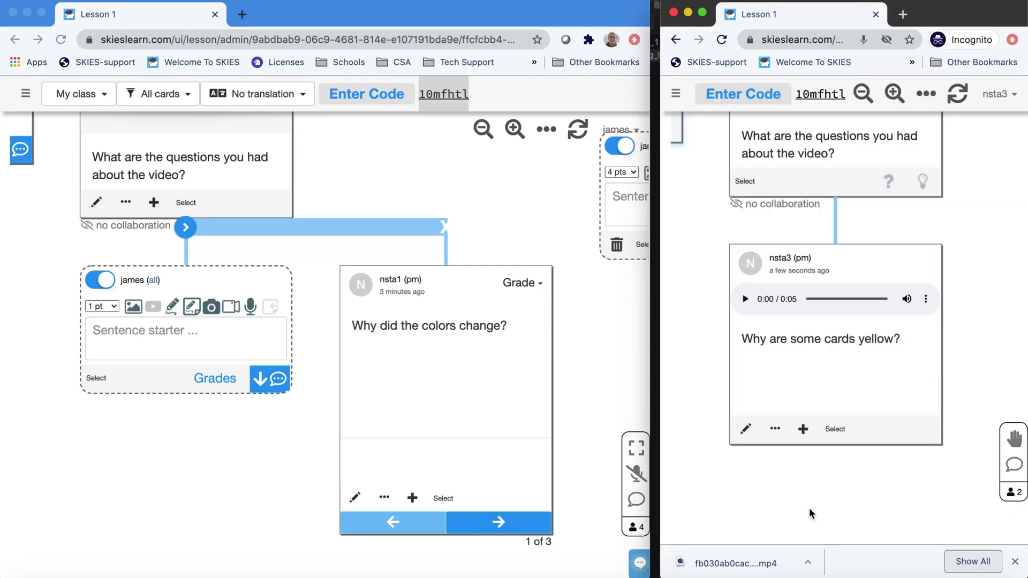
In the teacher view, browse to the third student's response, spread out all student responses side by side and play the audio recording.
{"action": "scroll", "coordinate": [497, 467], "scroll_direction": "down", "scroll_amount": 1}
{"action": "left_click", "coordinate": [497, 467]}
{"action": "left_click", "coordinate": [496, 467]}
{"action": "left_click", "coordinate": [496, 461]}
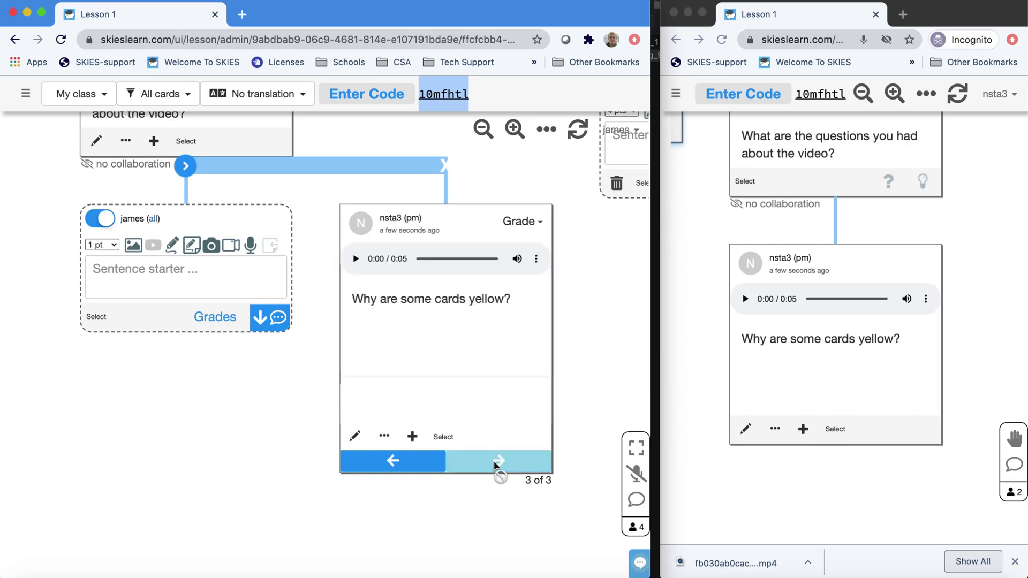
{"action": "left_click", "coordinate": [185, 167]}
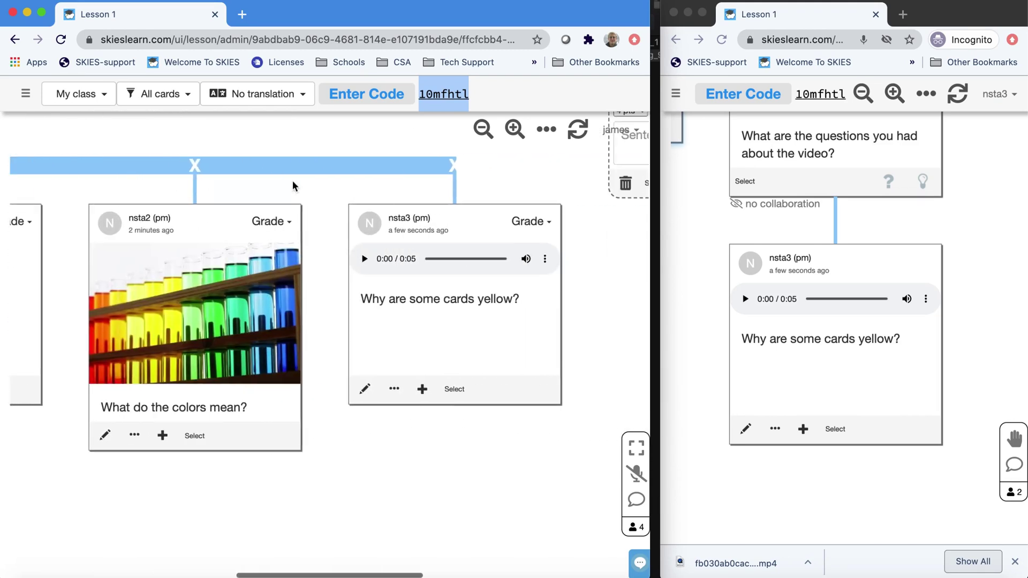
{"action": "left_click", "coordinate": [364, 258]}
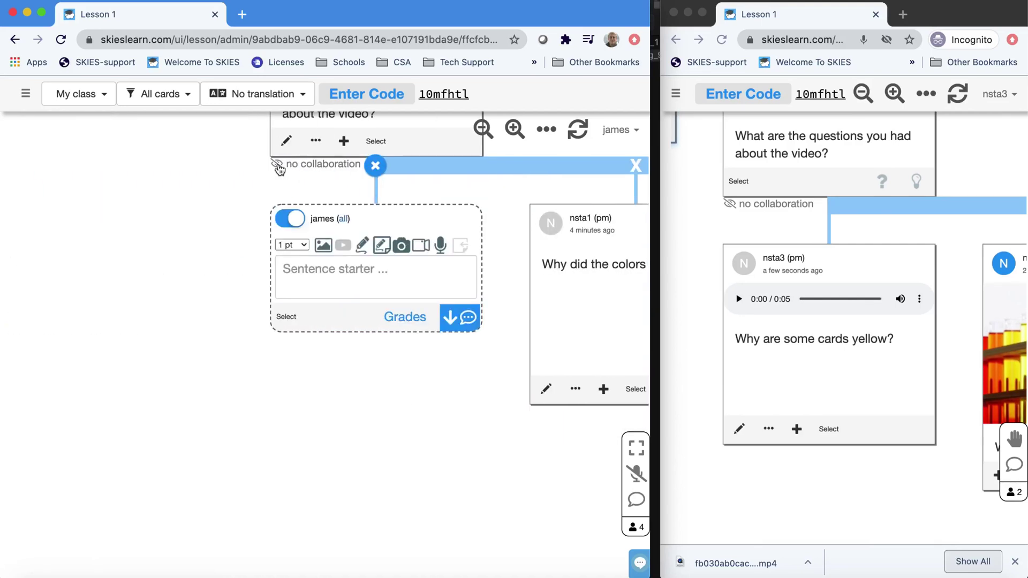
Turn on collaboration for the video question card and view the classmates' responses side by side as the third student.
{"action": "left_click", "coordinate": [277, 165]}
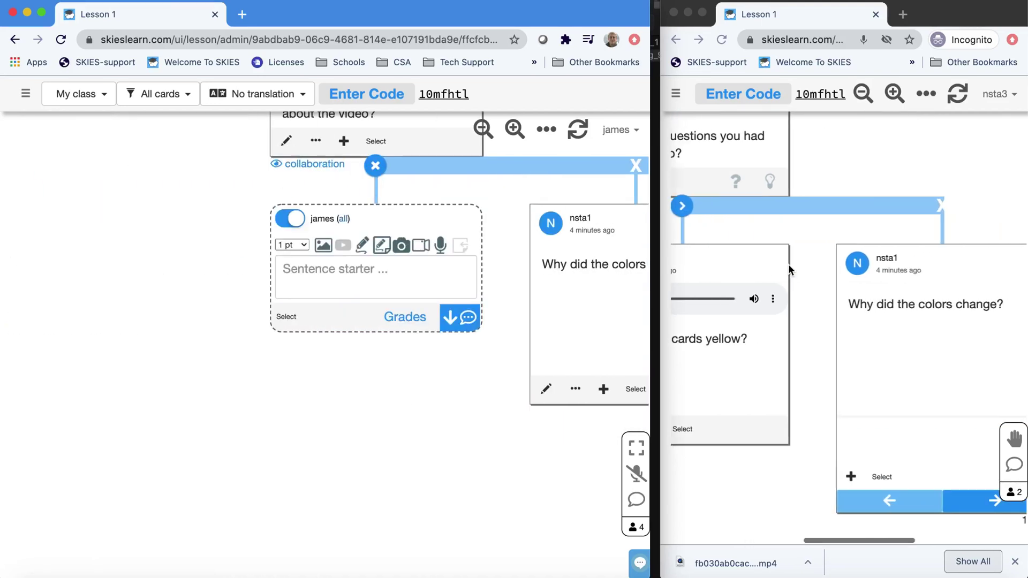
{"action": "left_click", "coordinate": [885, 464]}
{"action": "left_click", "coordinate": [903, 458]}
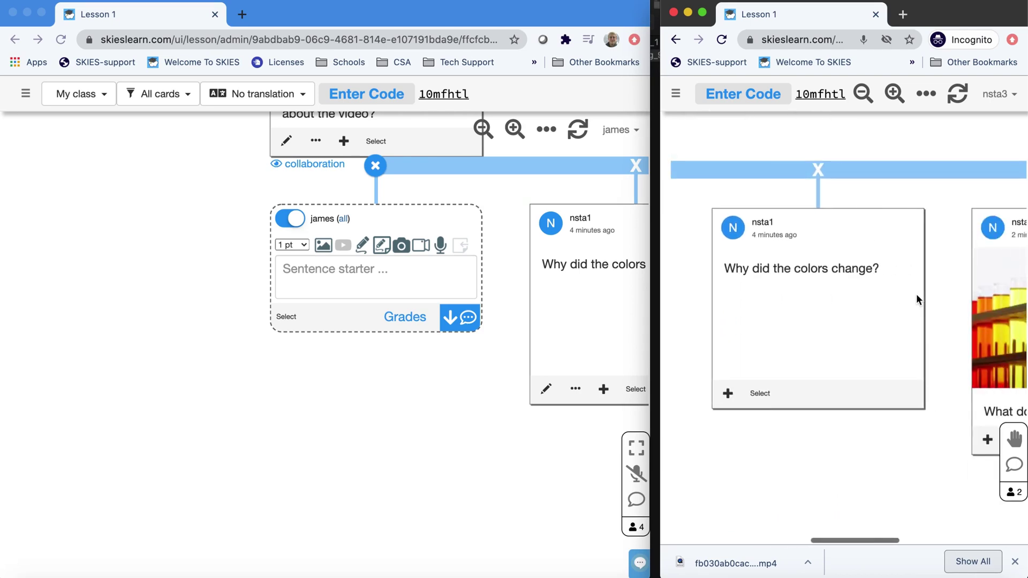
As the third student, post a public text reply reading "I had the same question." under the "Why did the colors change?" card.
{"action": "left_click", "coordinate": [788, 395]}
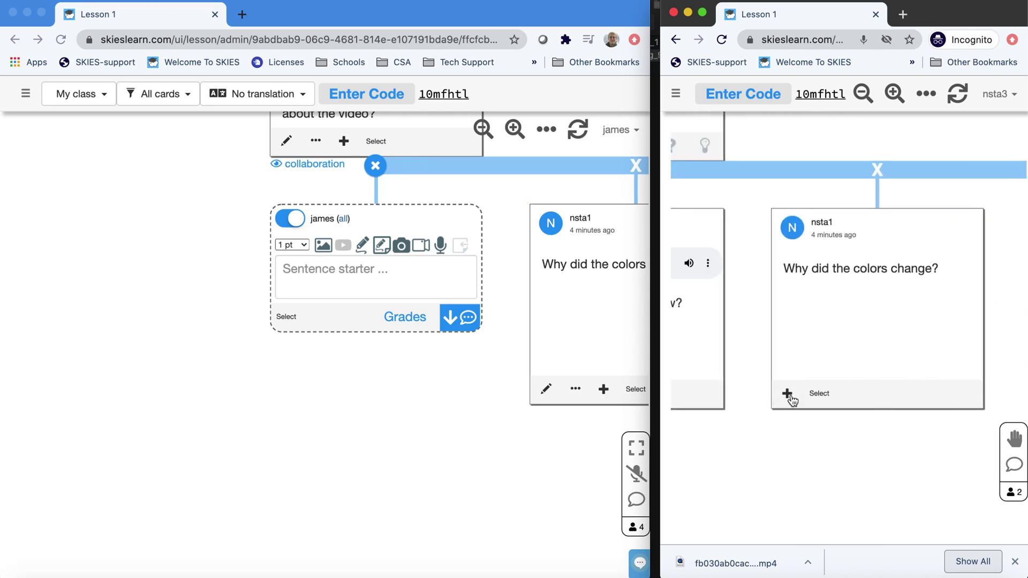
{"action": "left_click", "coordinate": [810, 197]}
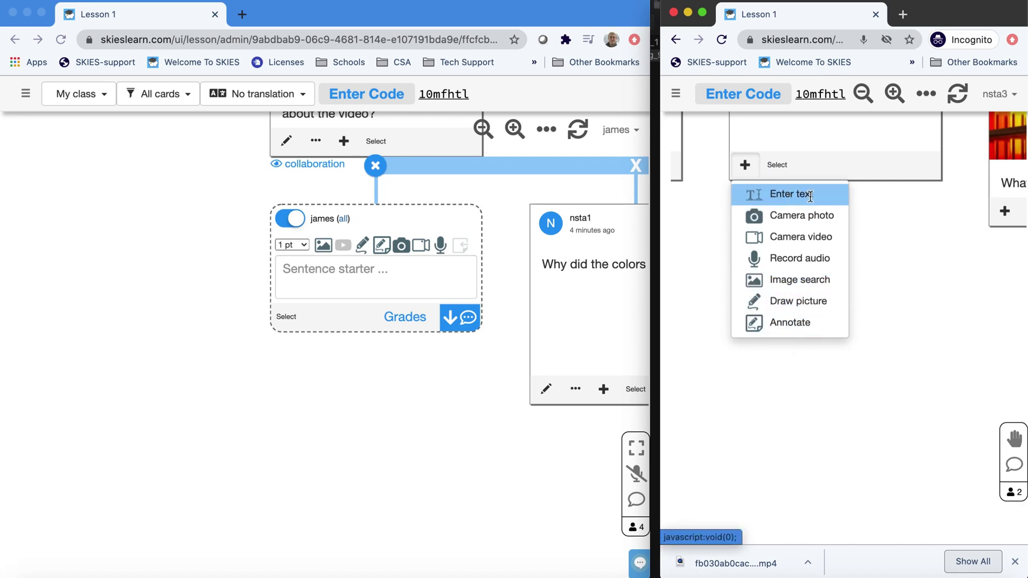
{"action": "type", "text": "I had the same question."}
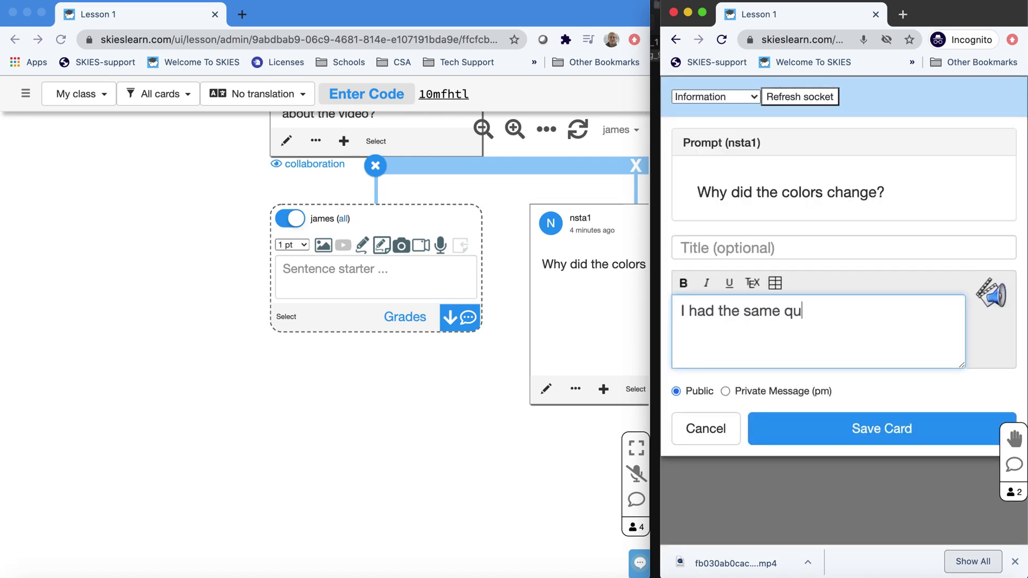
{"action": "left_click", "coordinate": [814, 428]}
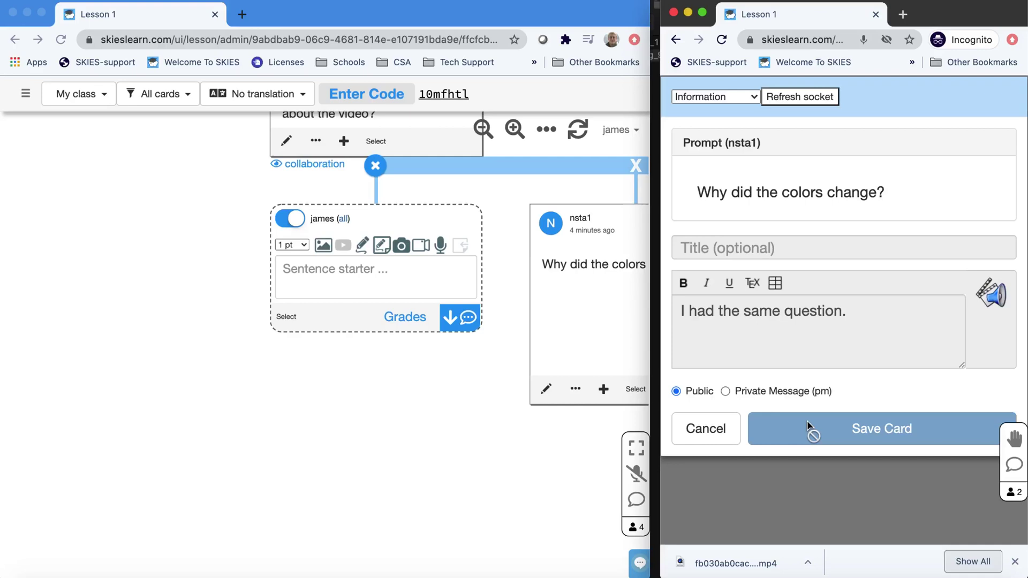
In the teacher view, look over the list of lessons in the Science folder and close it again.
{"action": "left_click", "coordinate": [535, 314]}
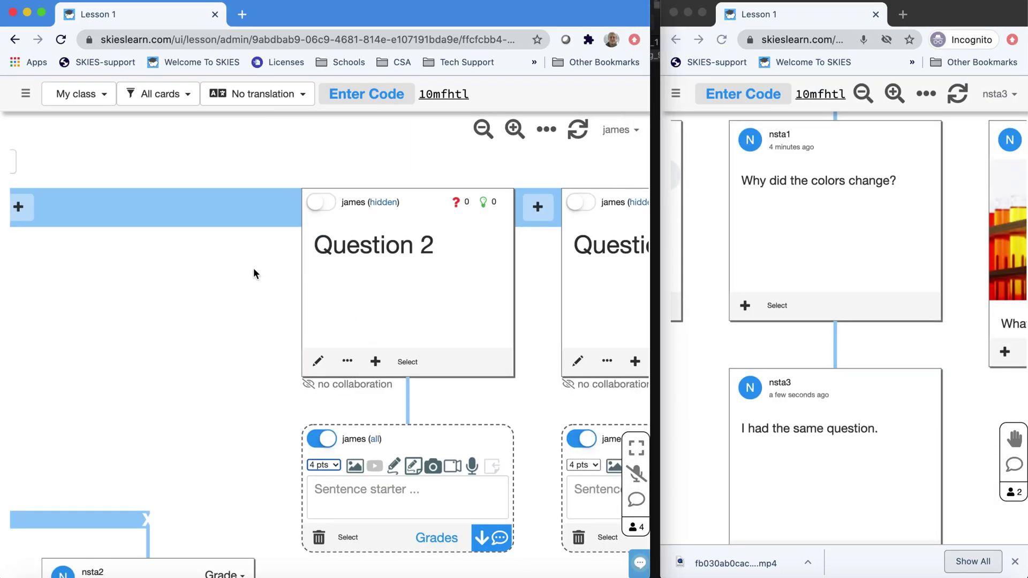
{"action": "left_click", "coordinate": [25, 95]}
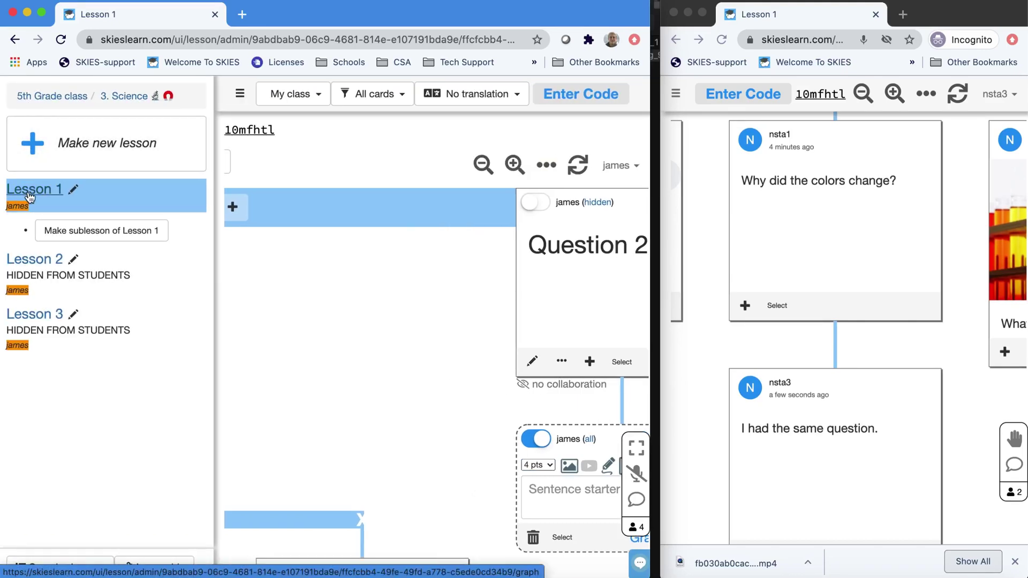
{"action": "left_click", "coordinate": [240, 94]}
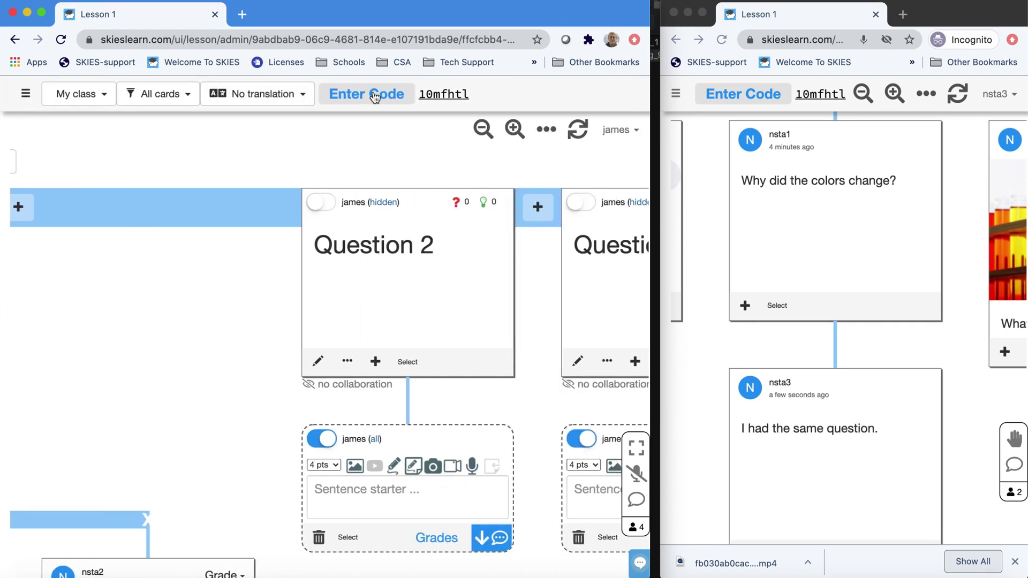